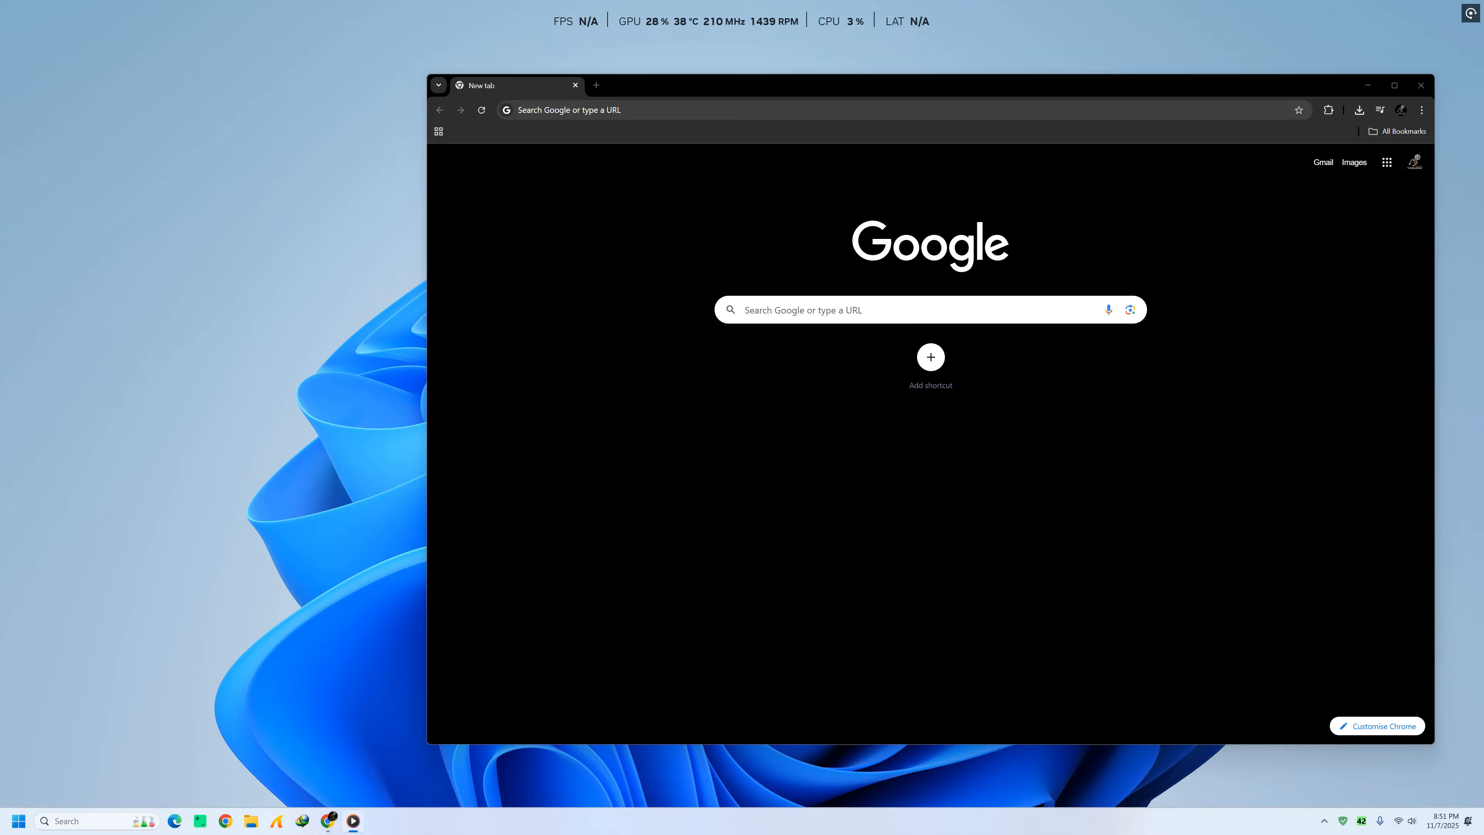
Open the website apachefriends.org in the browser.
type("apachefrie")
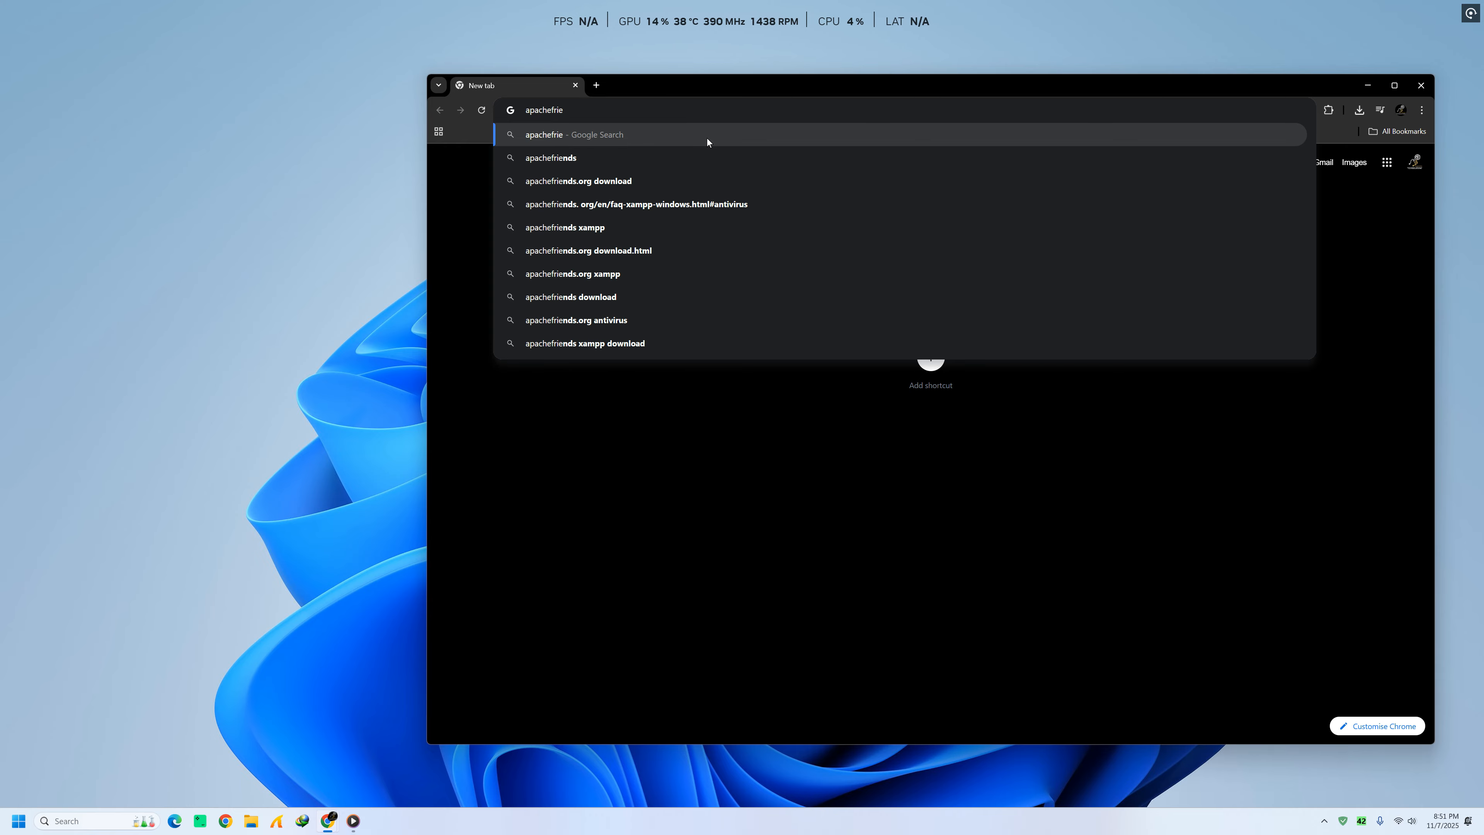
type("nds")
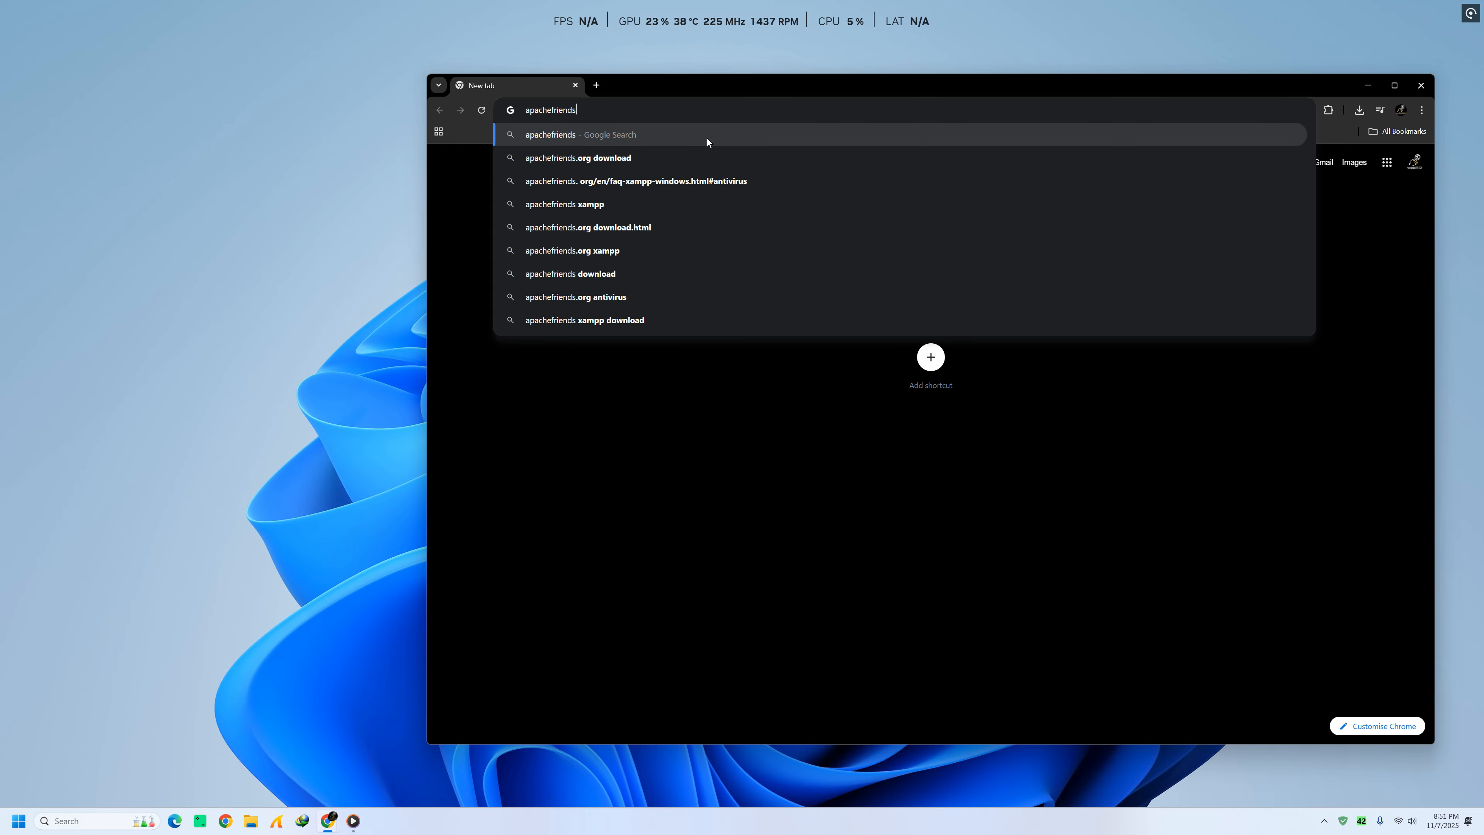
type(".org")
key("Return")
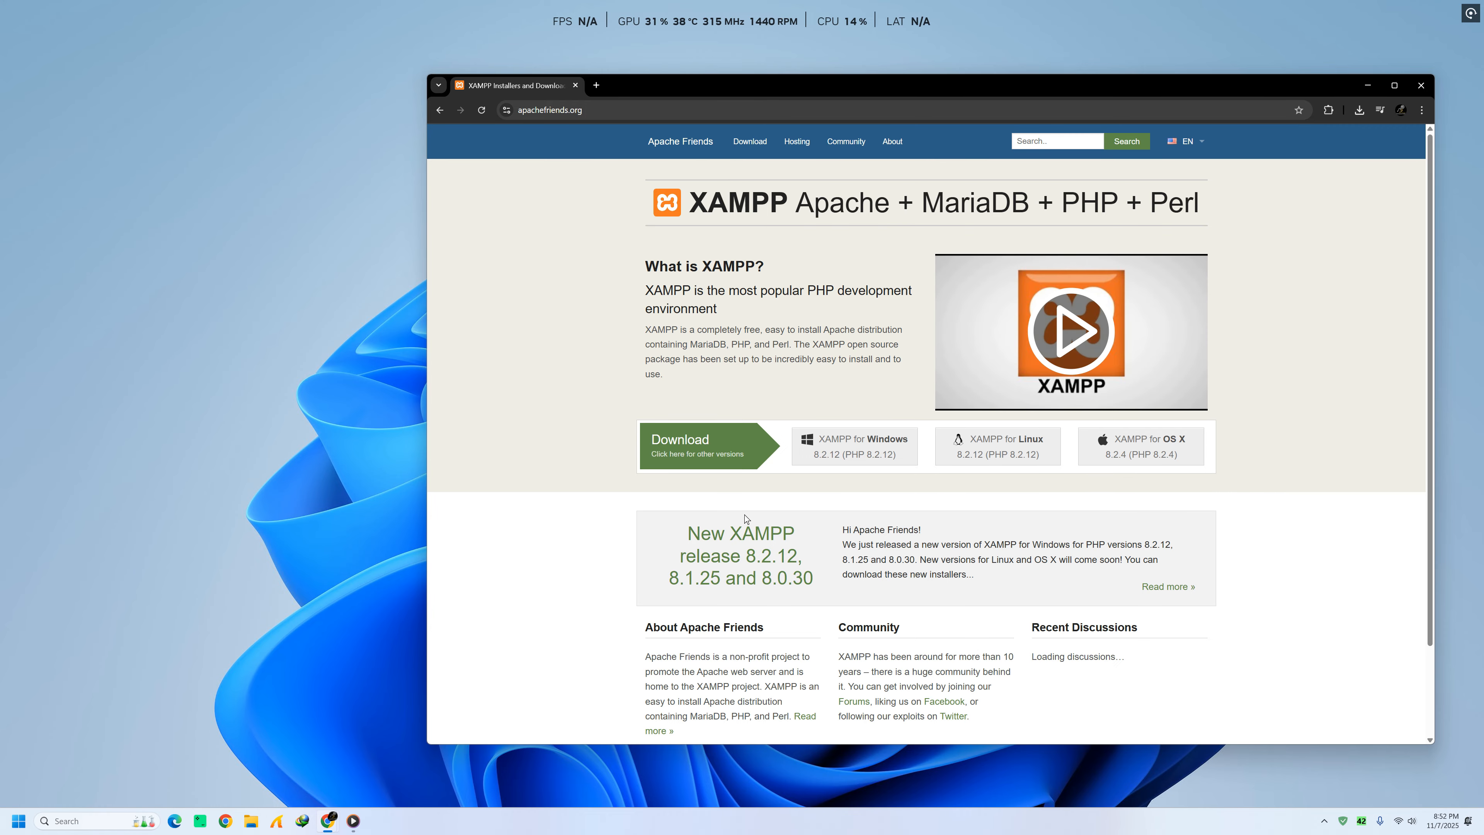
Download the XAMPP for Windows 8.2.12 installer to the Desktop and close the browser.
left_click(865, 447)
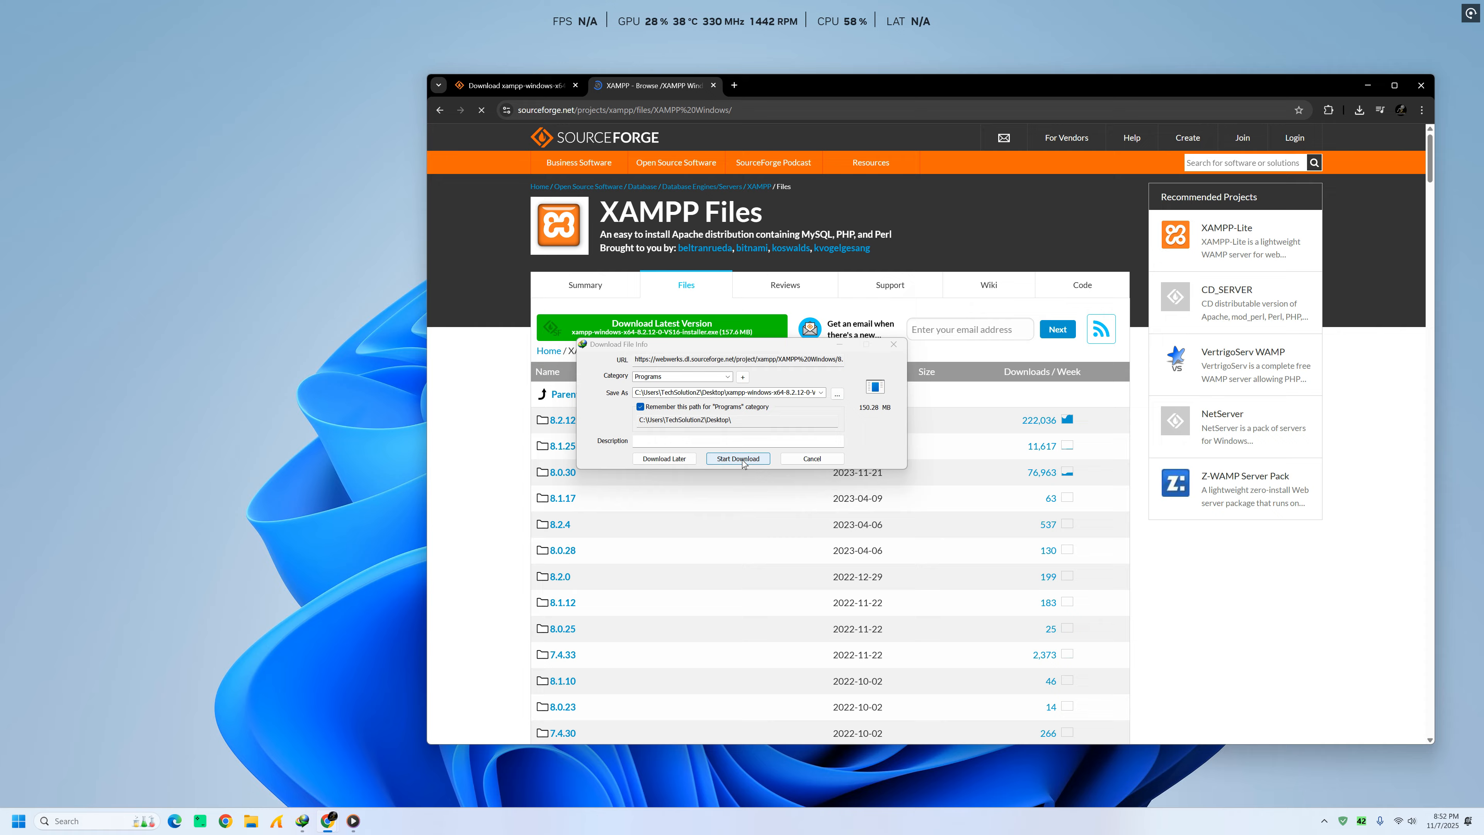
left_click(744, 460)
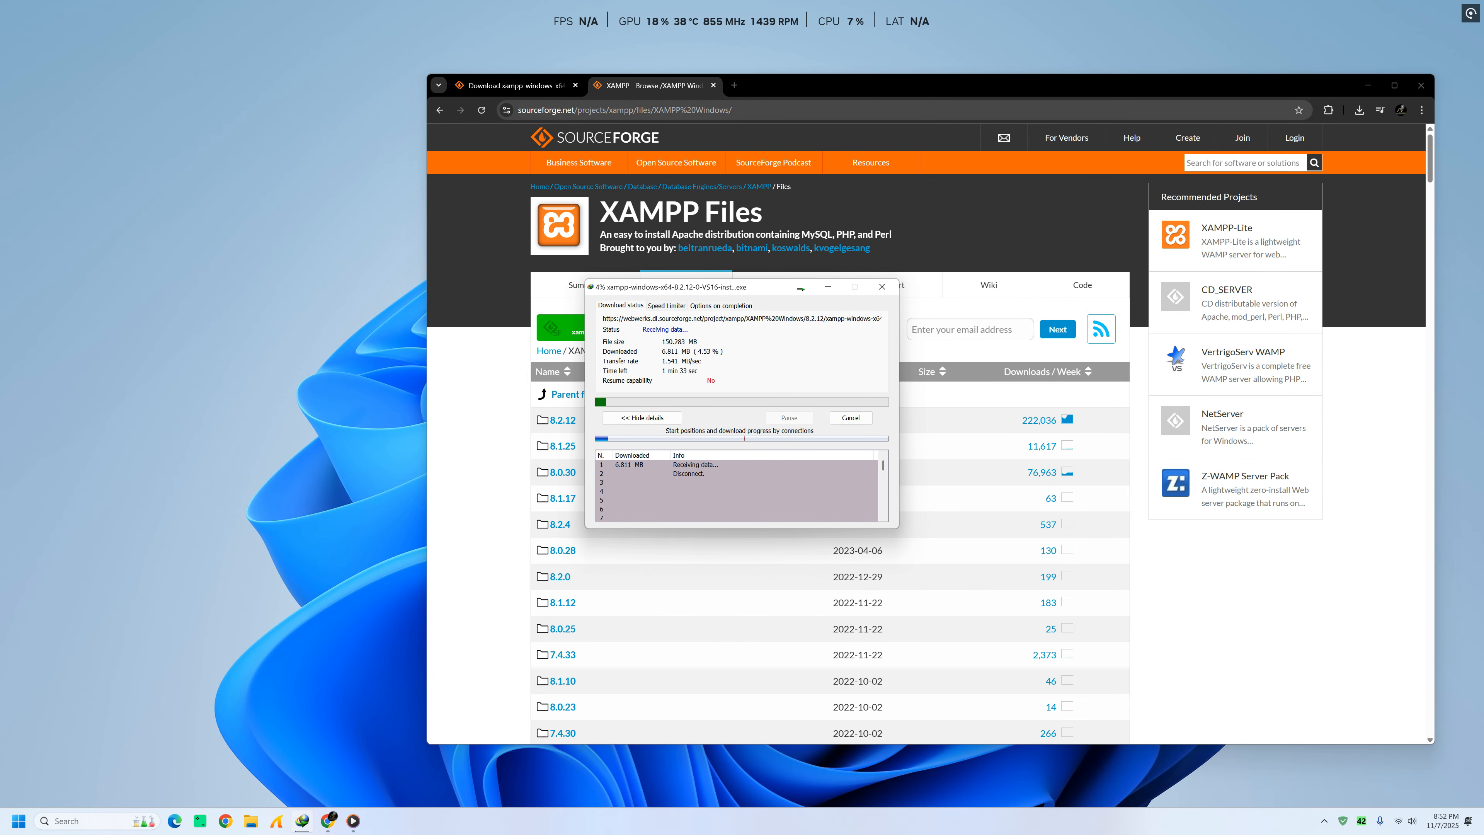
left_click(713, 85)
left_click(1421, 85)
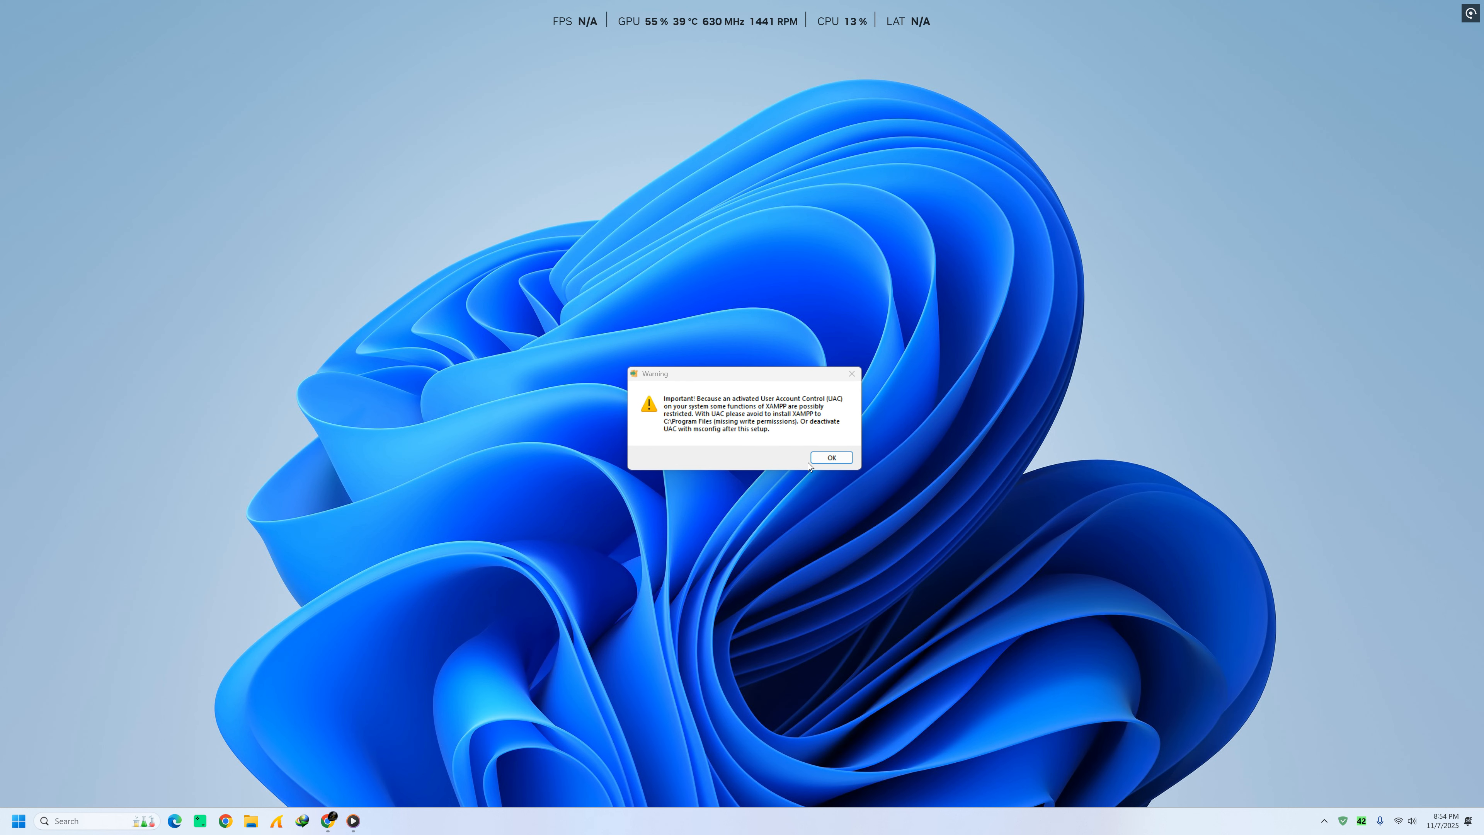
Install XAMPP with all default components into the default xampp folder, finishing setup with the Control Panel set to start.
left_click(813, 461)
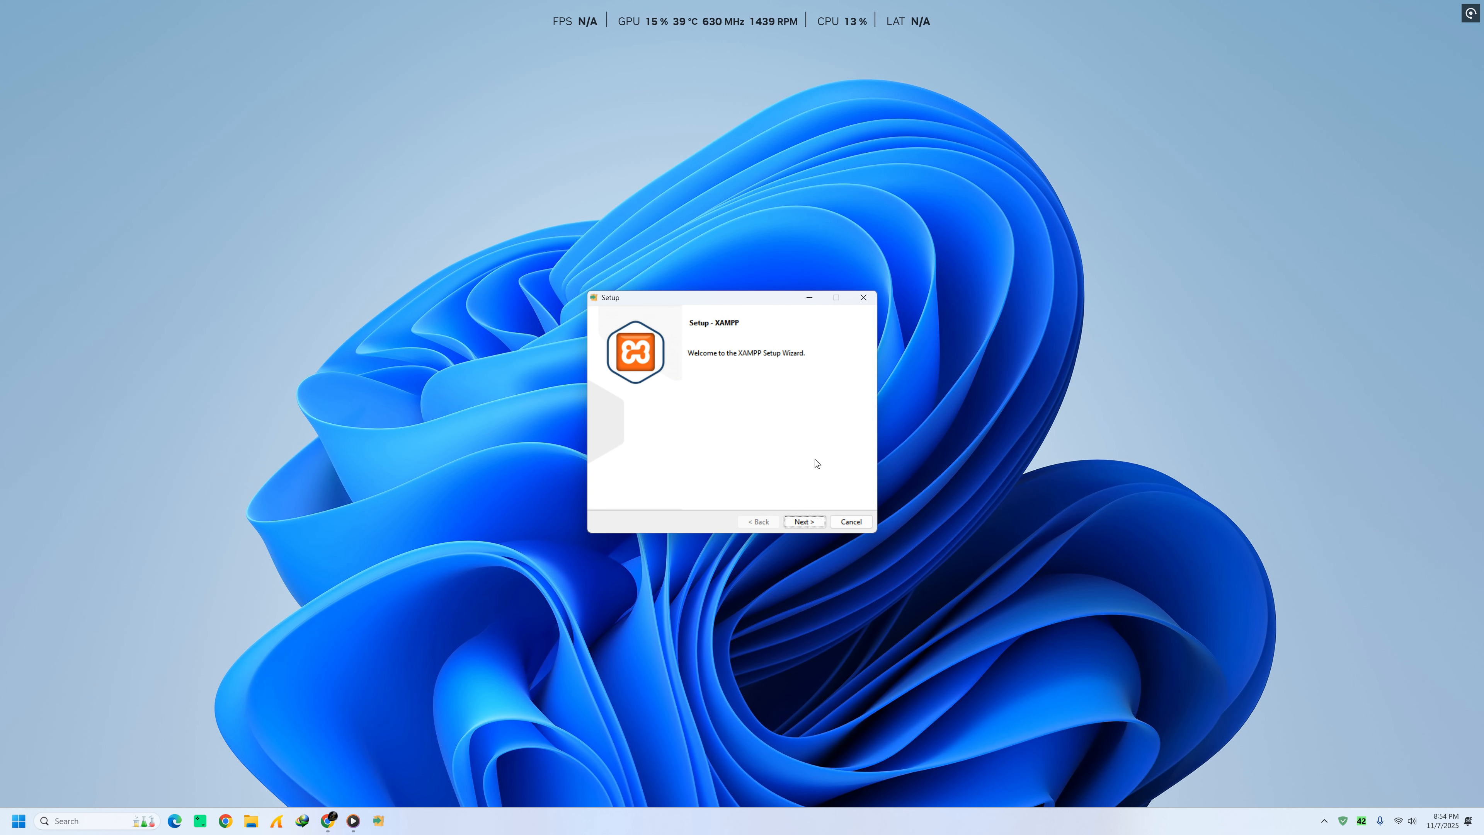
left_click(790, 520)
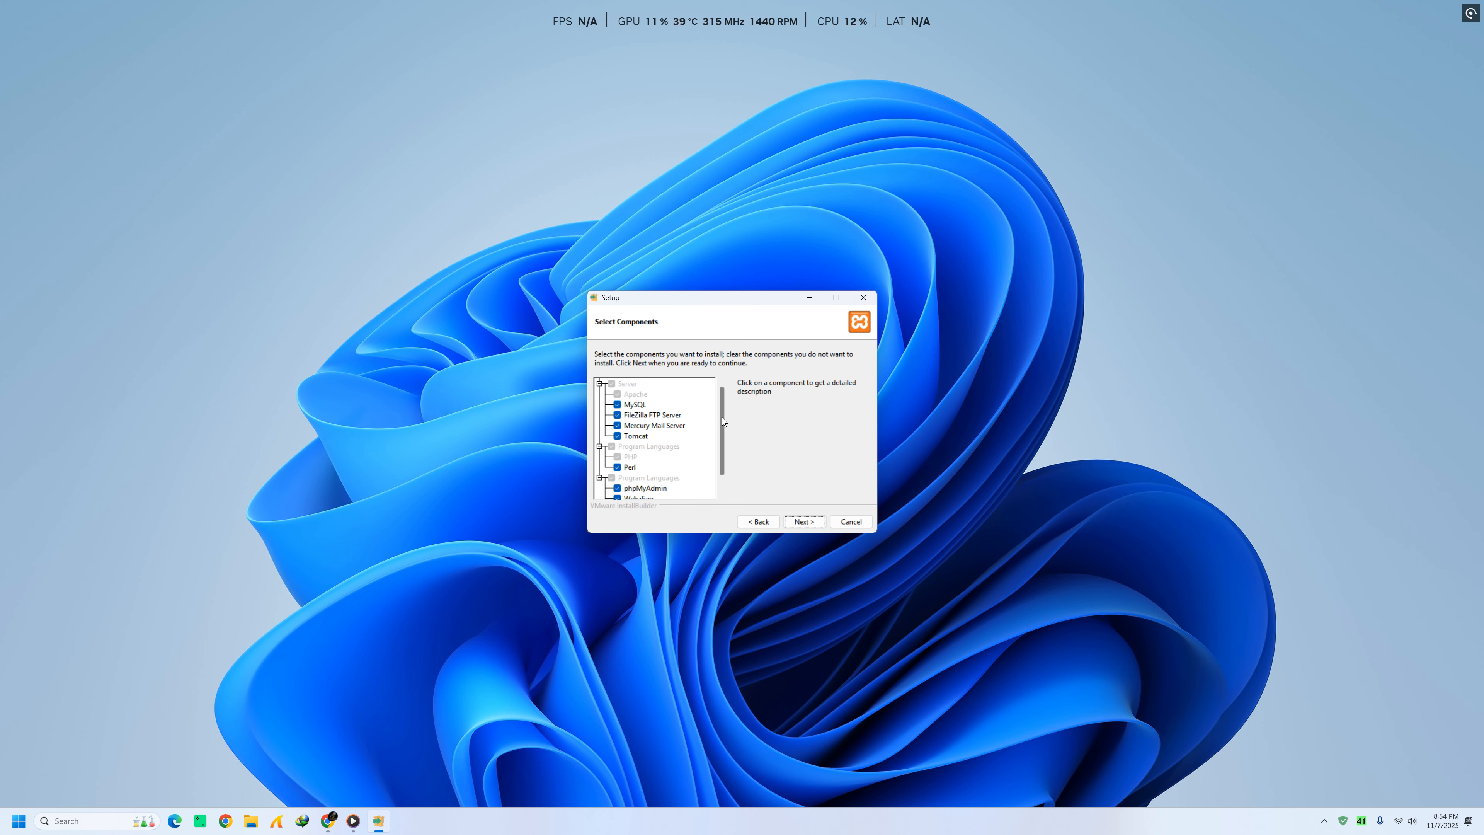
scroll(723, 426, "down", 3)
left_click(798, 522)
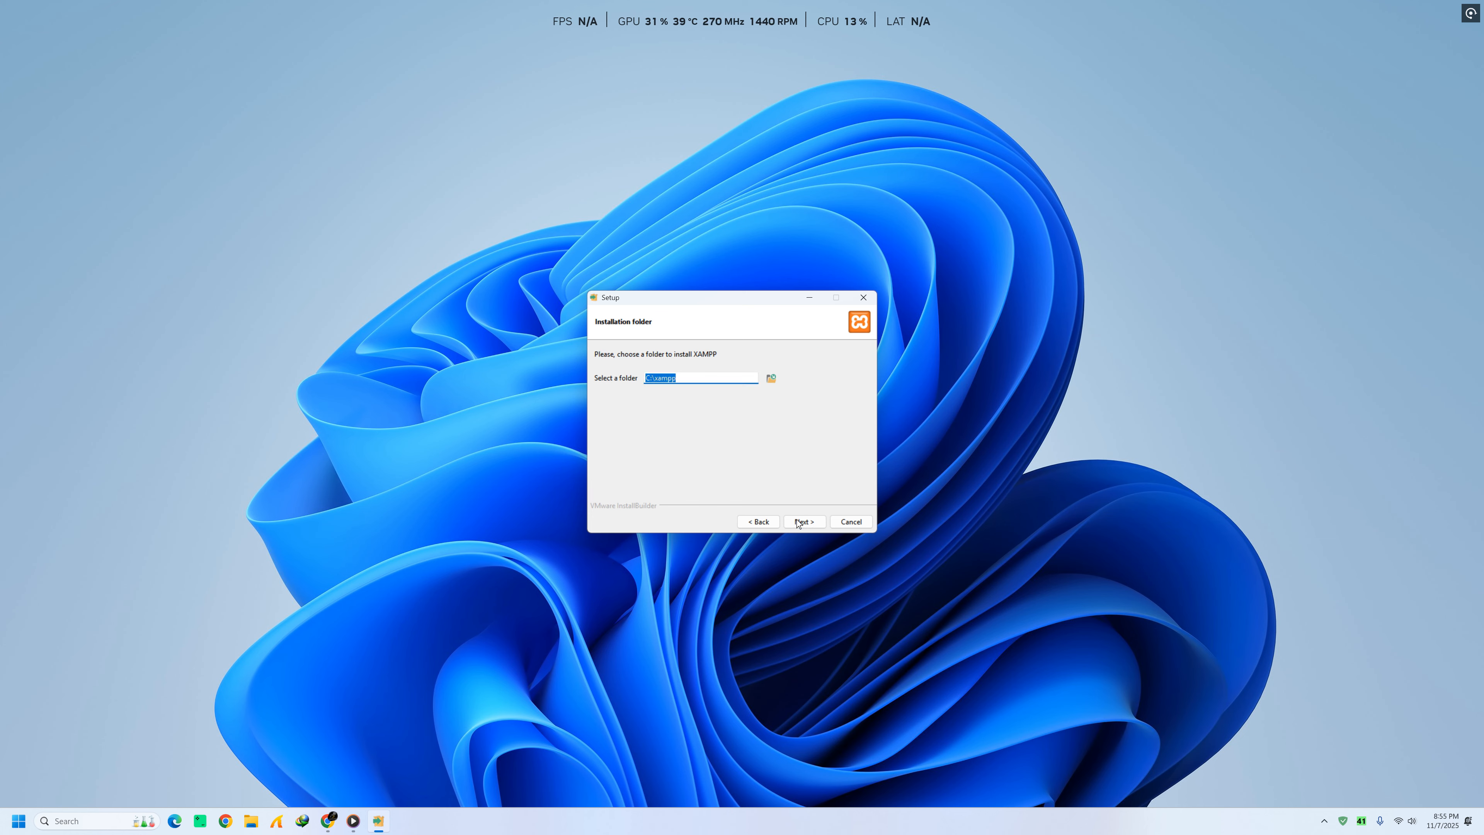
left_click(798, 521)
left_click(798, 519)
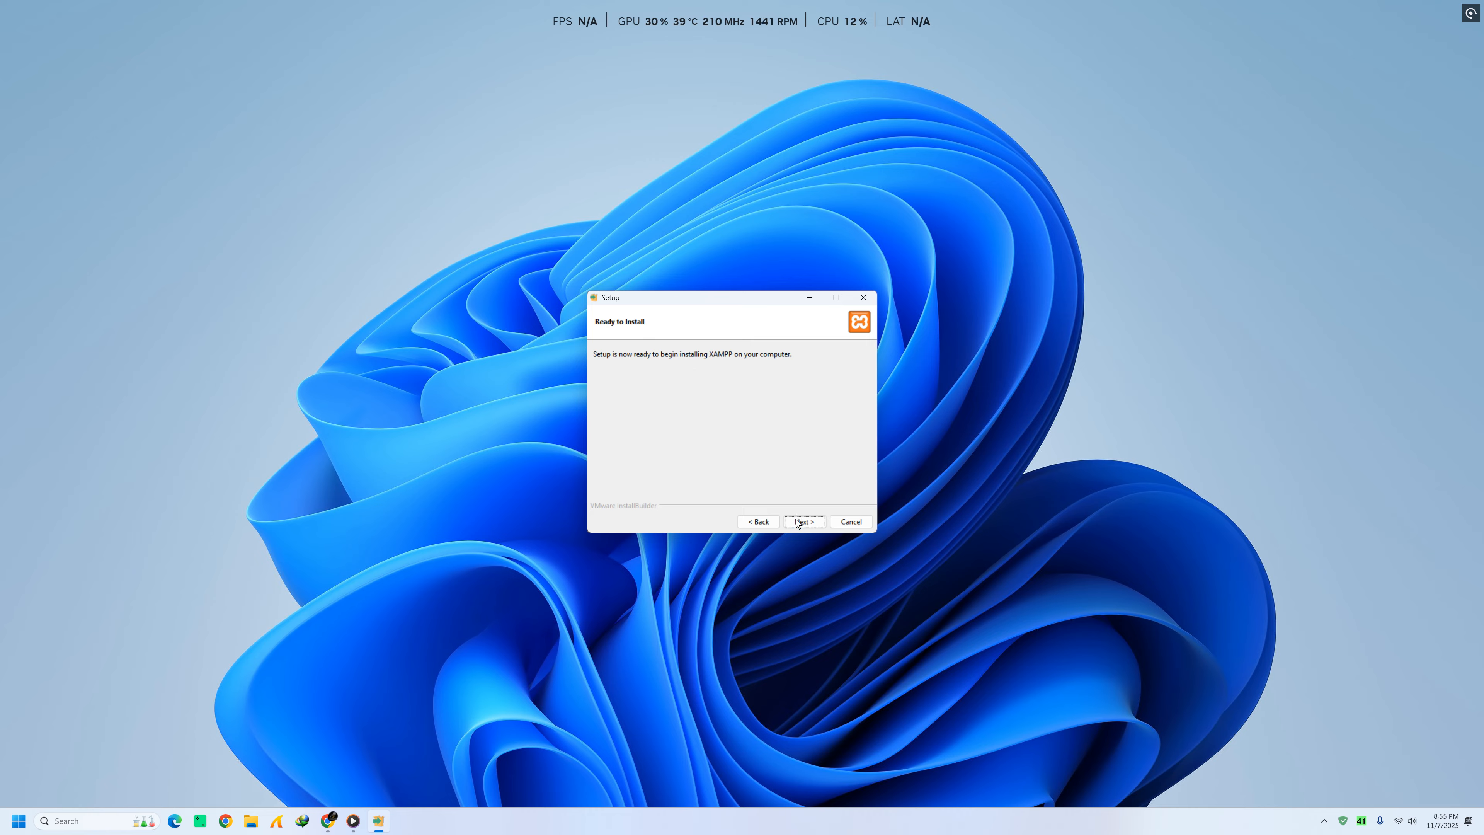
left_click(801, 521)
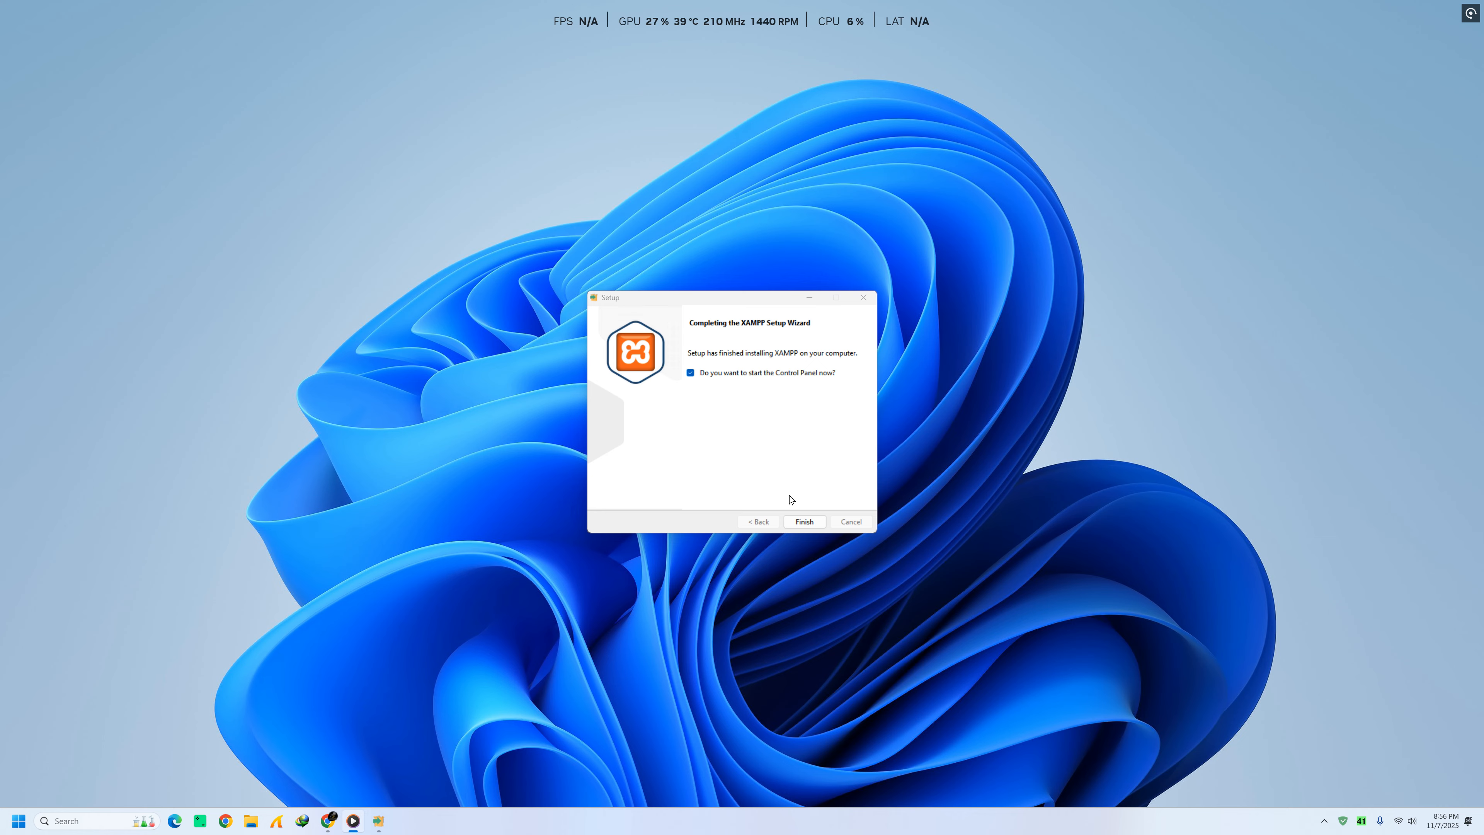
left_click(803, 519)
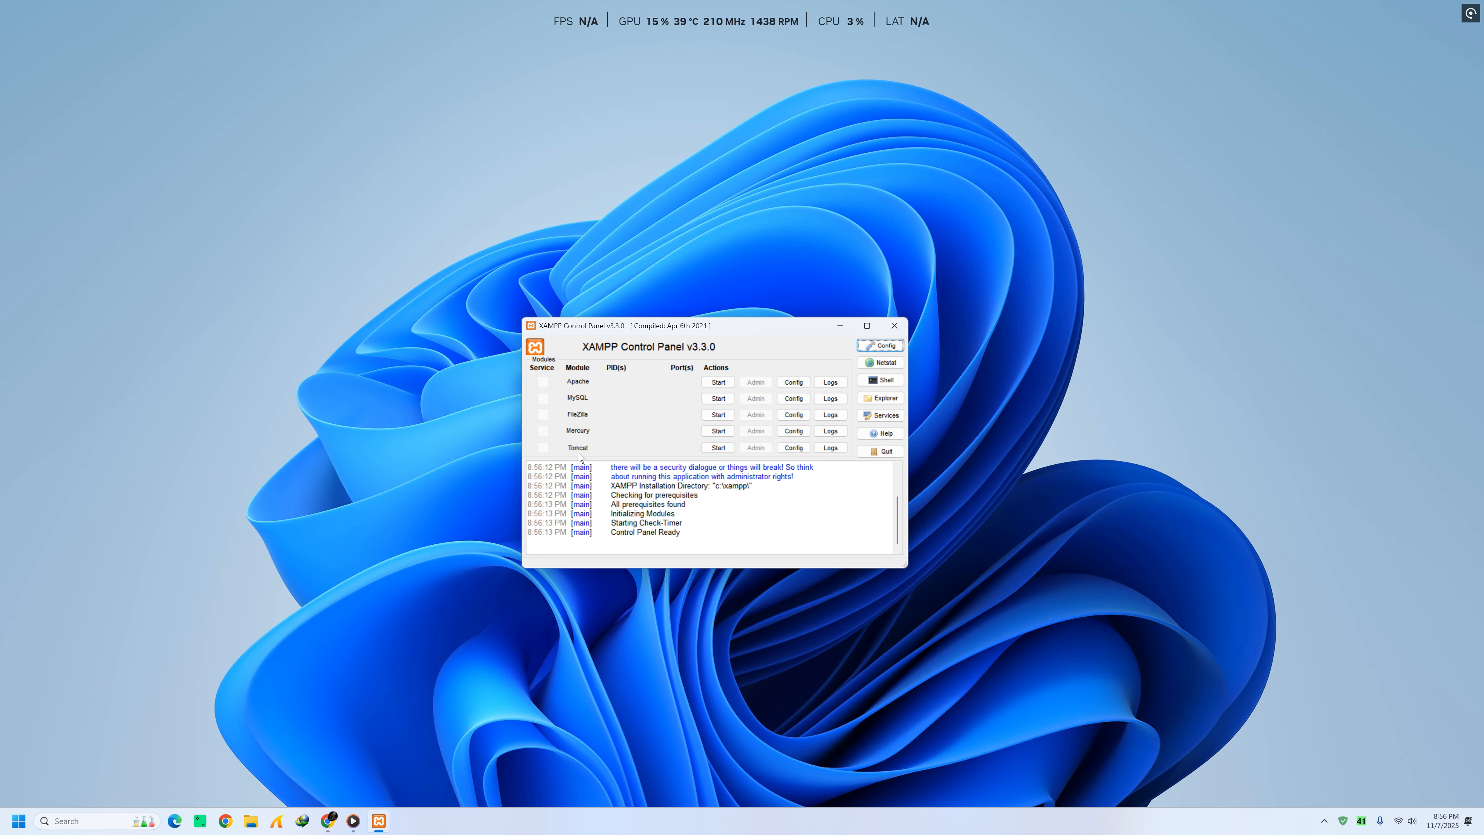
Start the Apache and MySQL modules in the XAMPP Control Panel and minimize it.
left_click(718, 383)
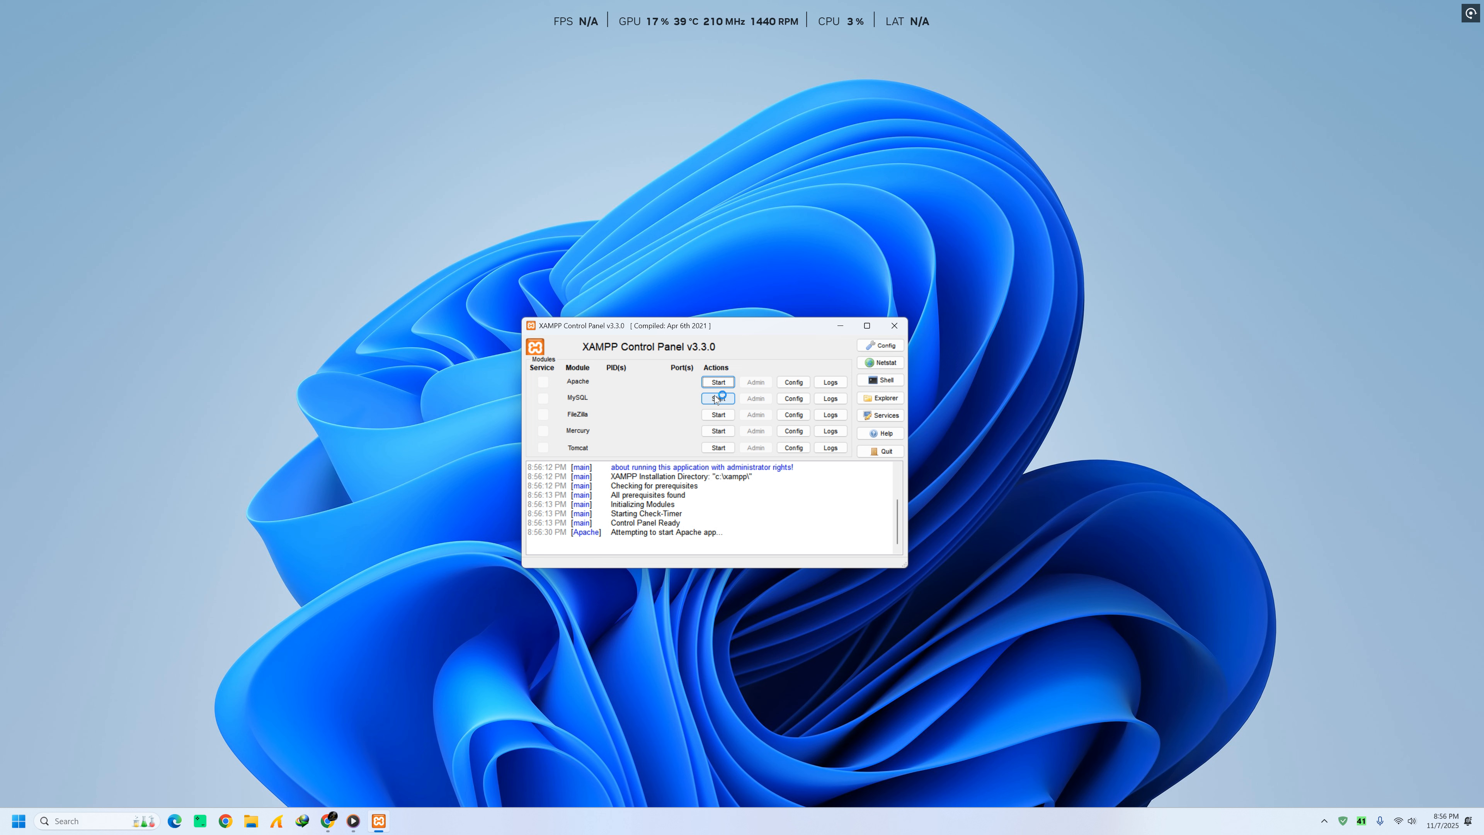
left_click(719, 398)
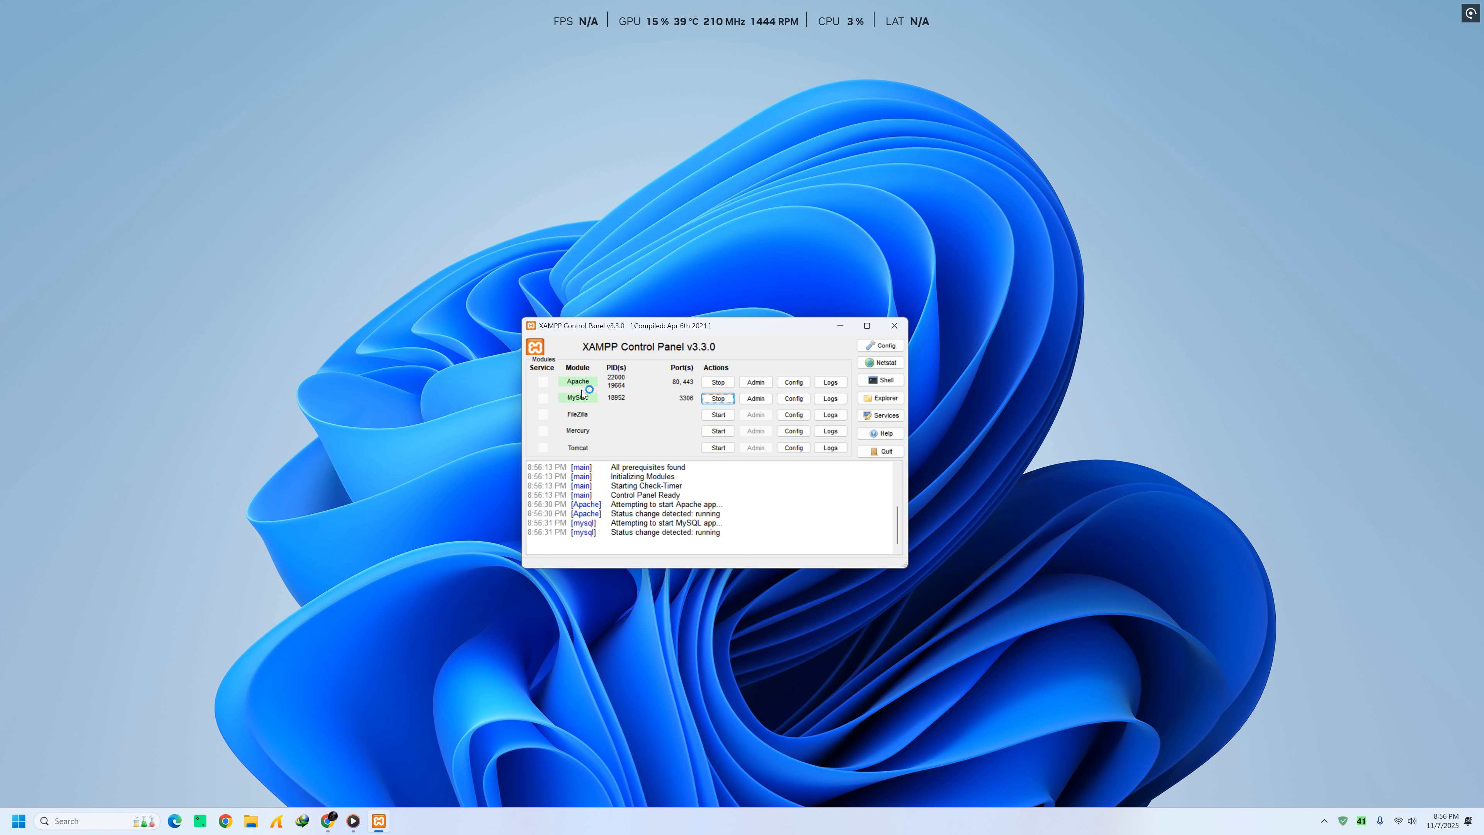
left_click(842, 326)
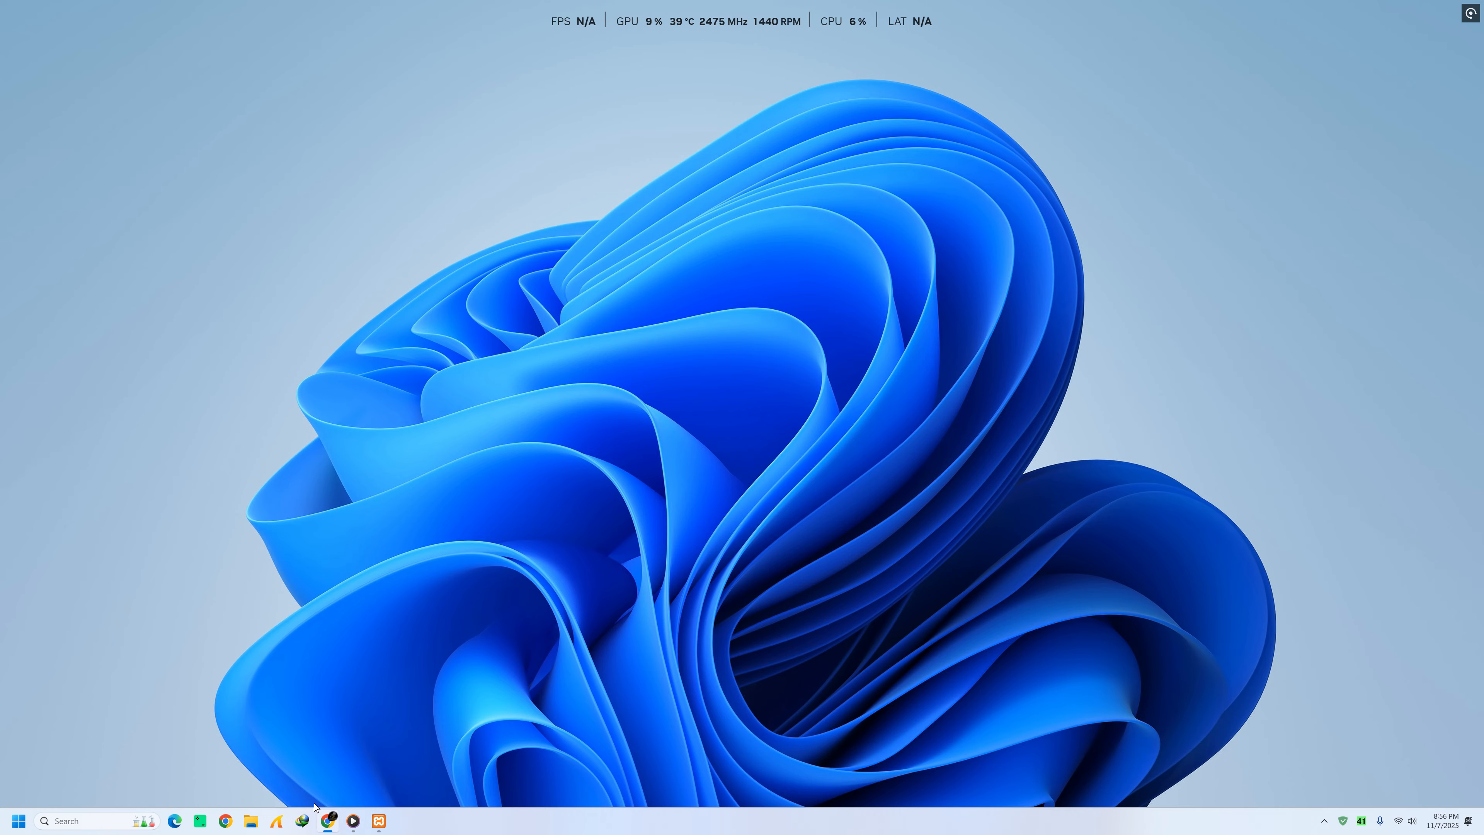
Switch to Chrome, open localhost and look over the XAMPP welcome page.
left_click(327, 820)
type("localhost")
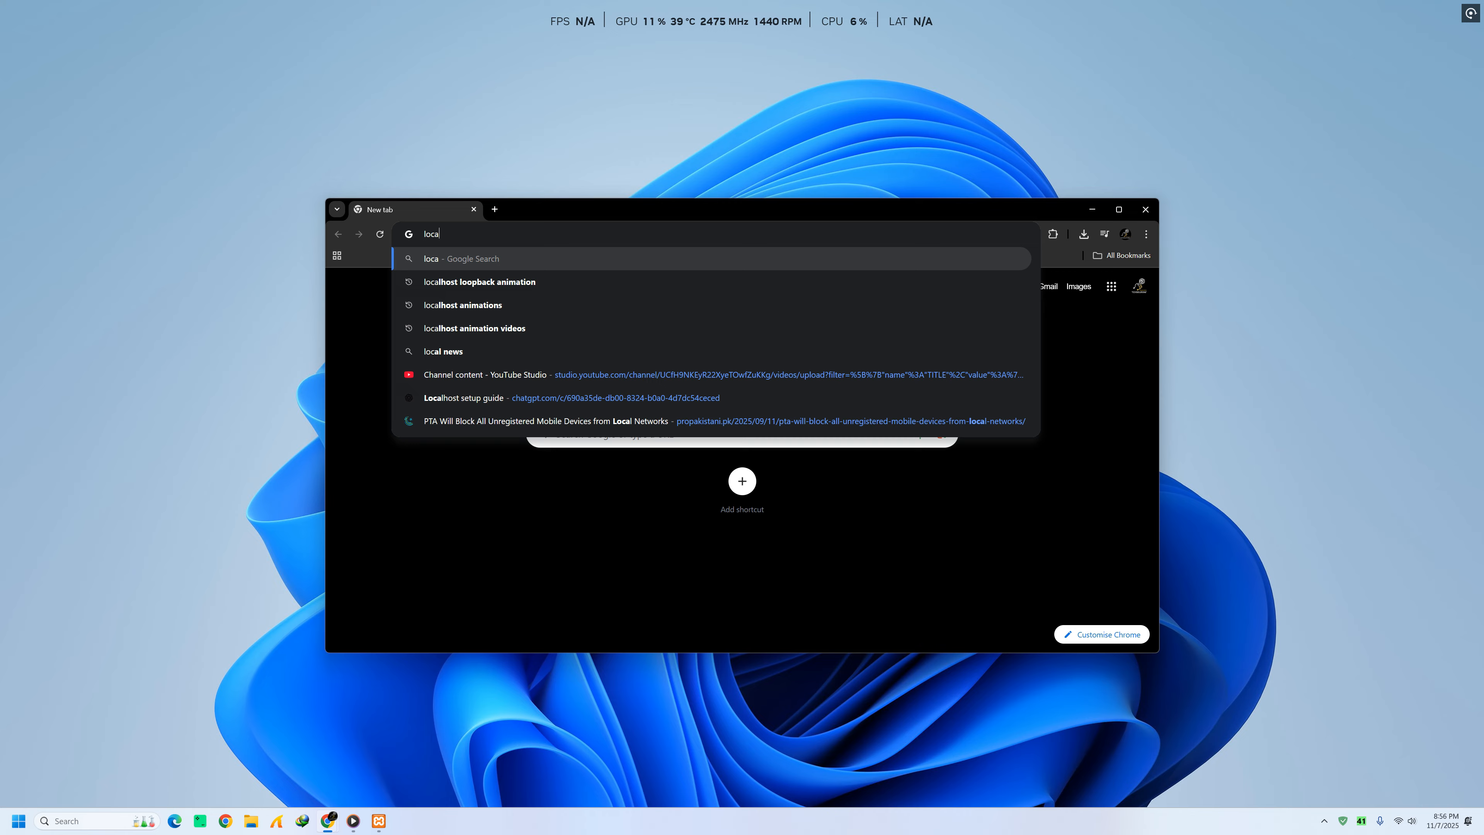
key("Return")
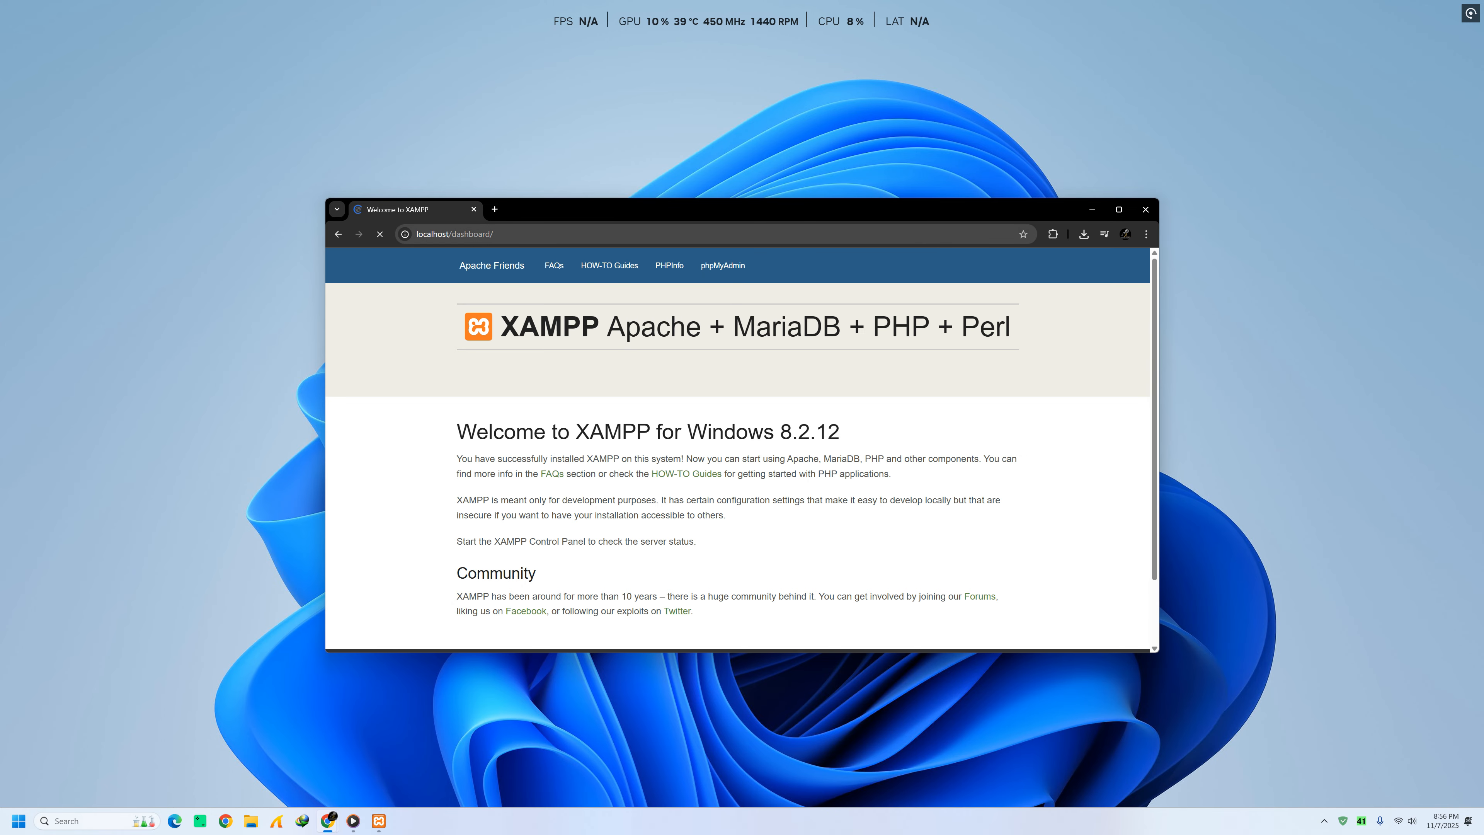
scroll(915, 422, "down", 1)
scroll(915, 423, "up", 1)
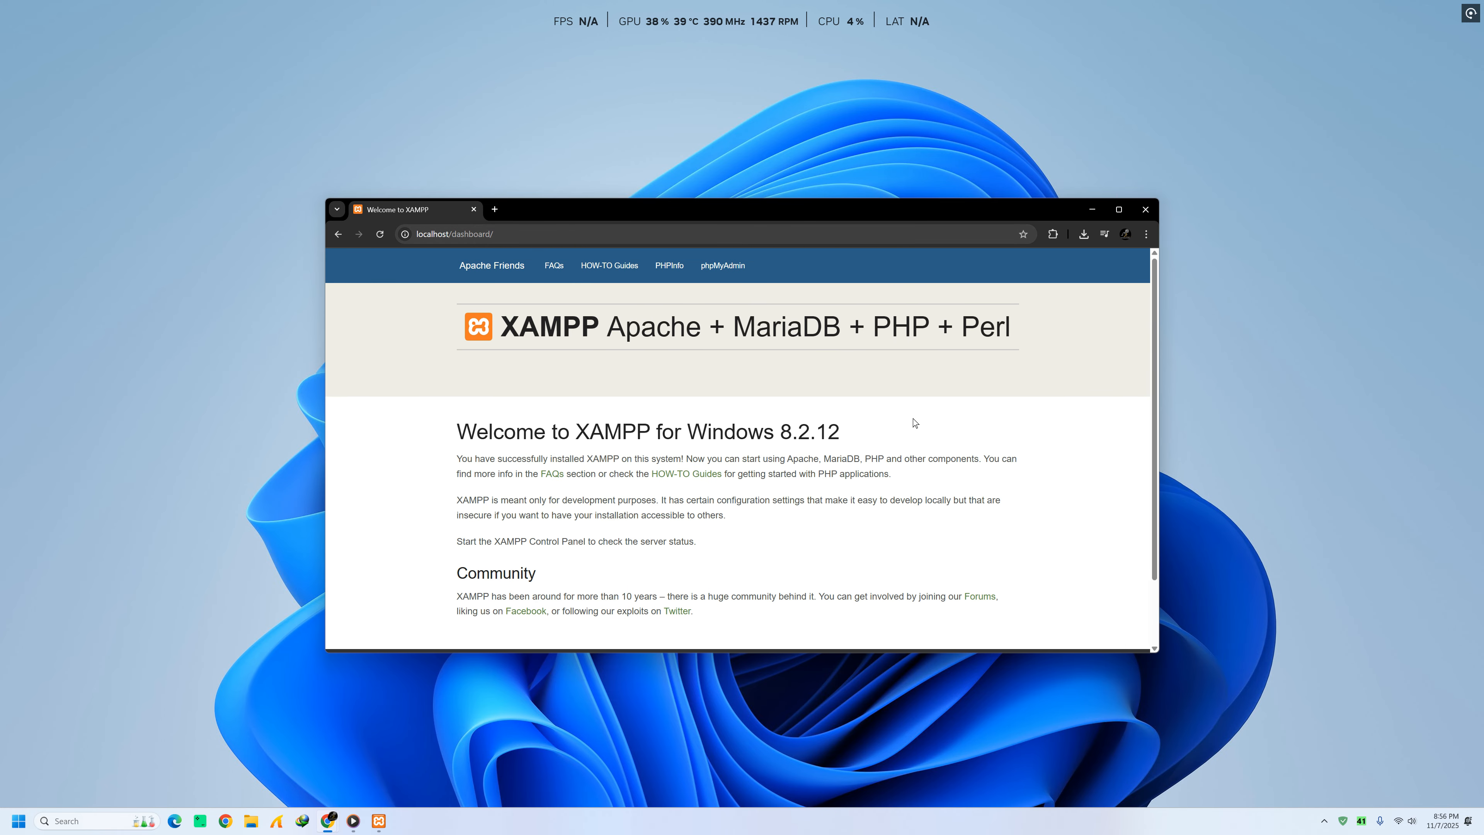
scroll(956, 409, "down", 2)
scroll(953, 416, "up", 2)
key("alt+Tab")
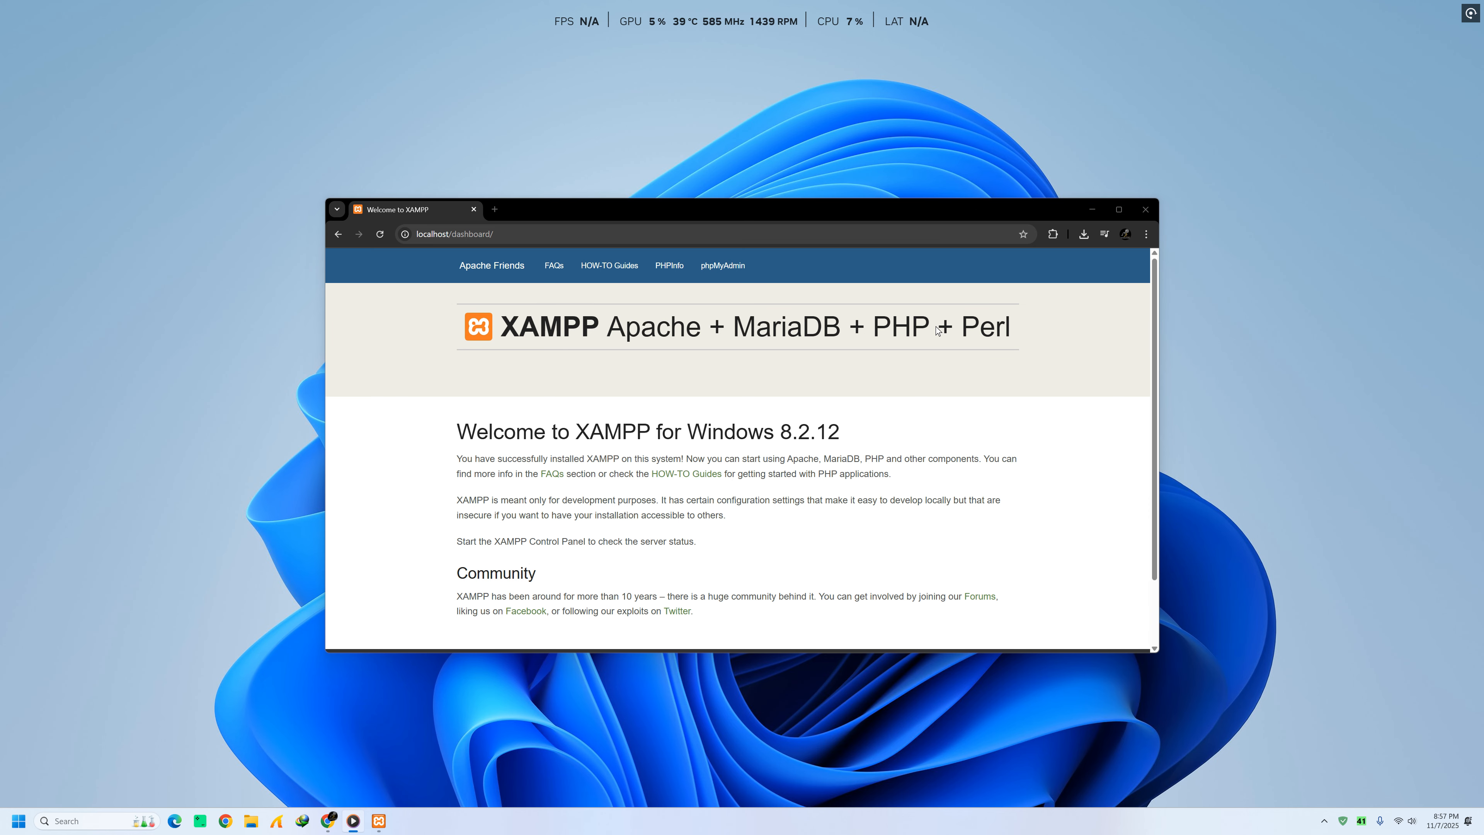
Switch to File Explorer, show C:\xampp as medium icons and open its htdocs folder.
key("super+e")
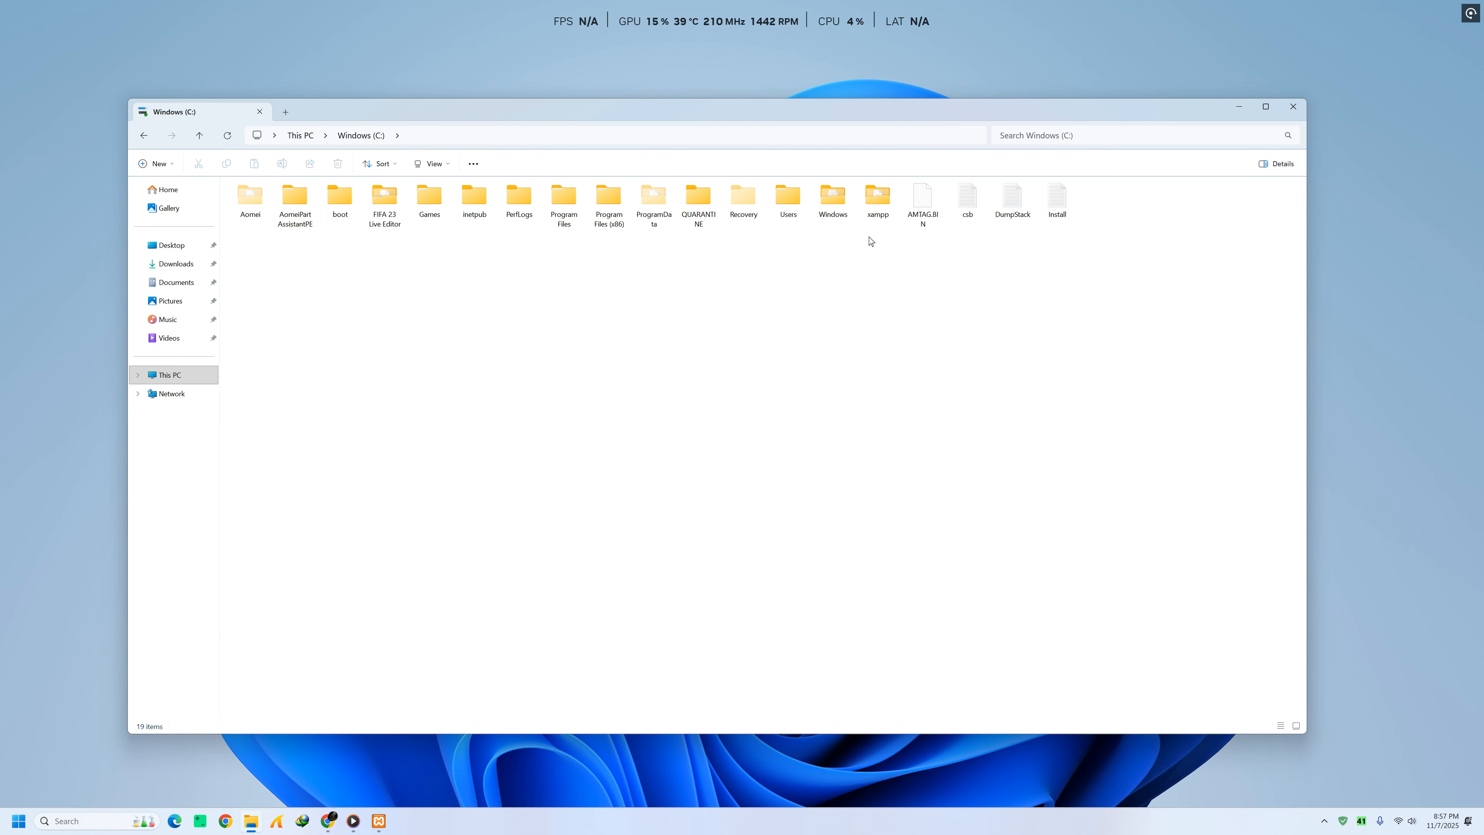
double_click(878, 199)
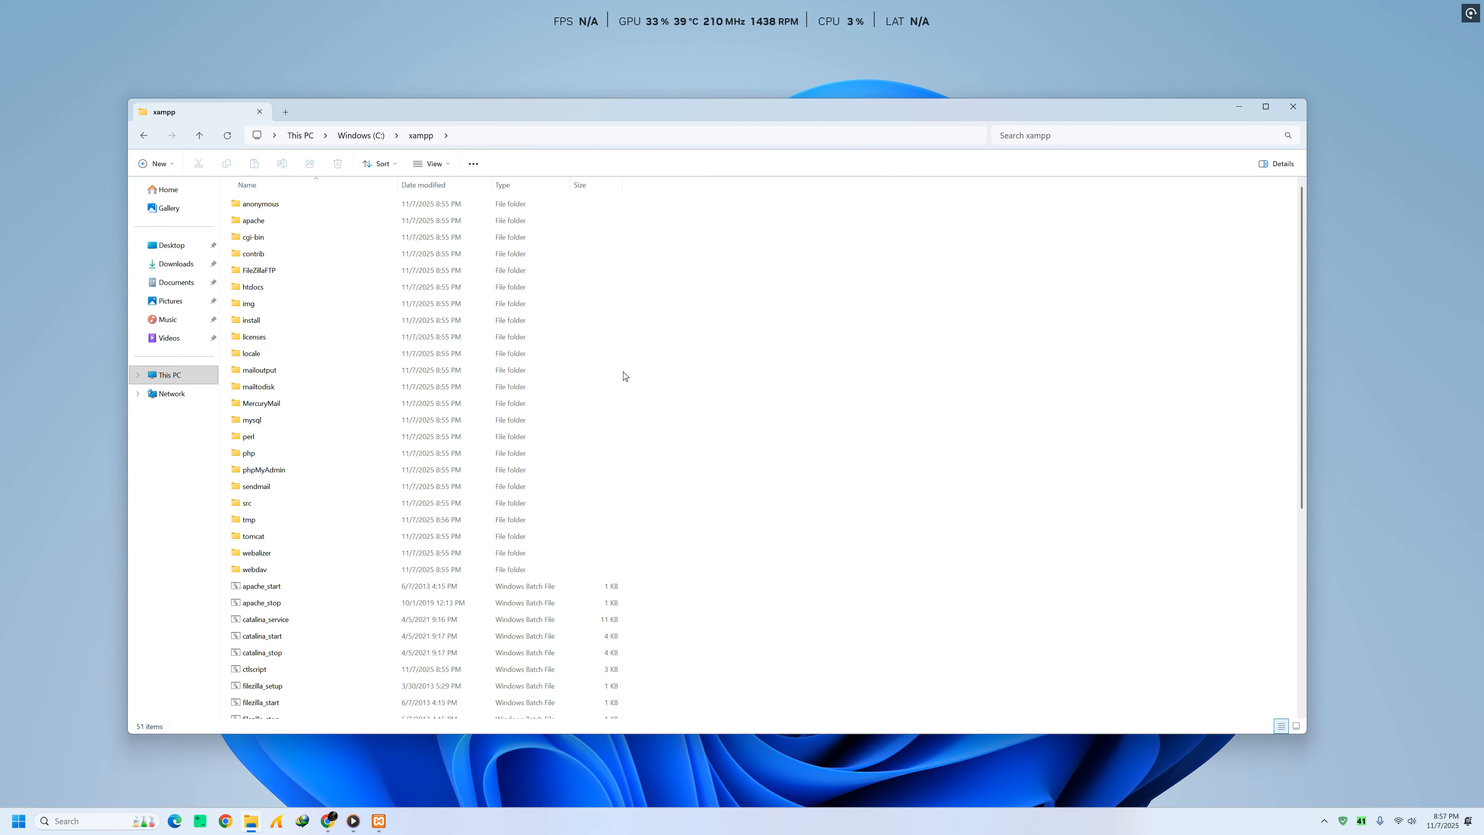
left_click(431, 164)
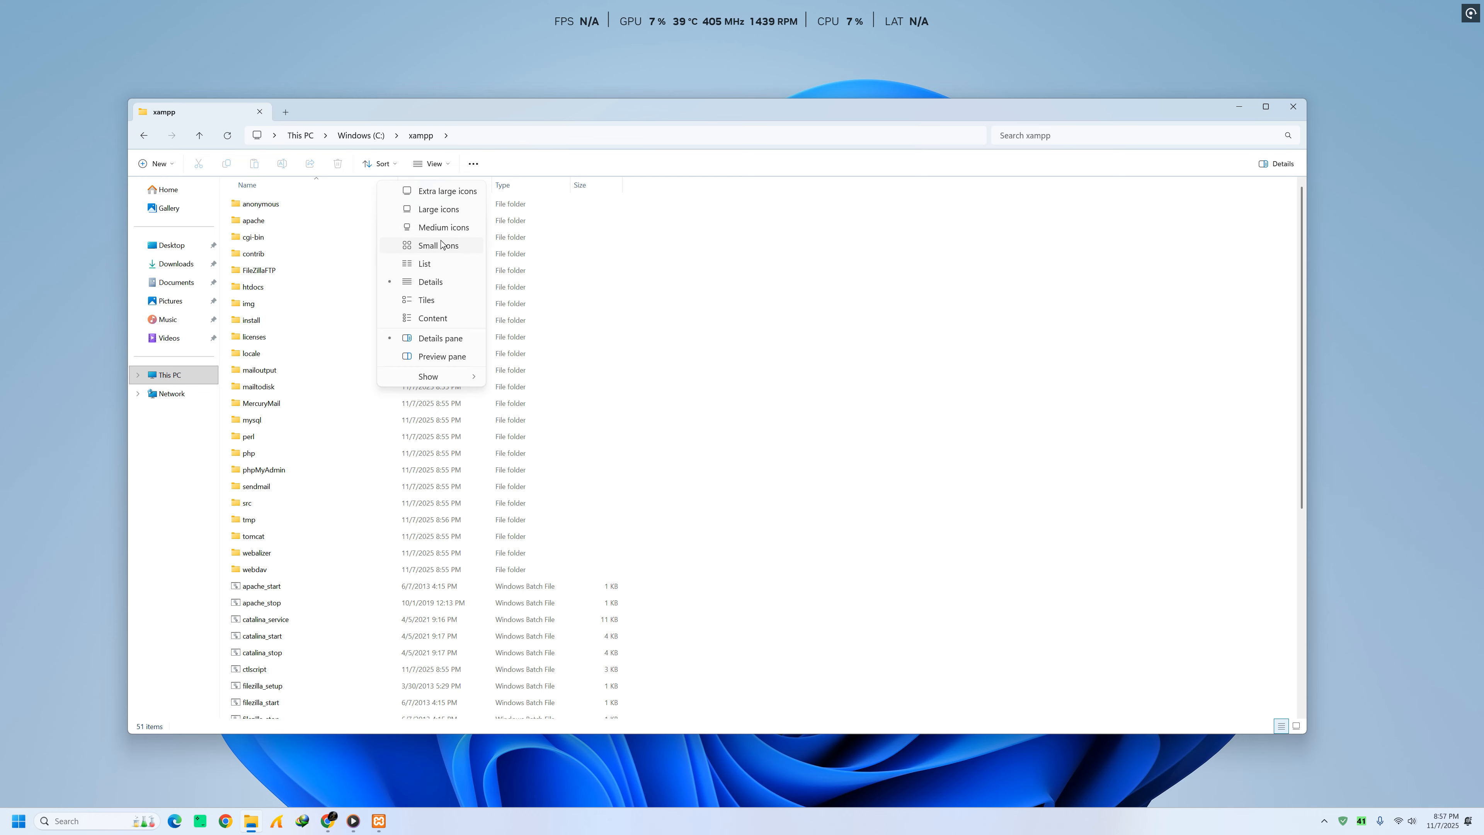
left_click(445, 227)
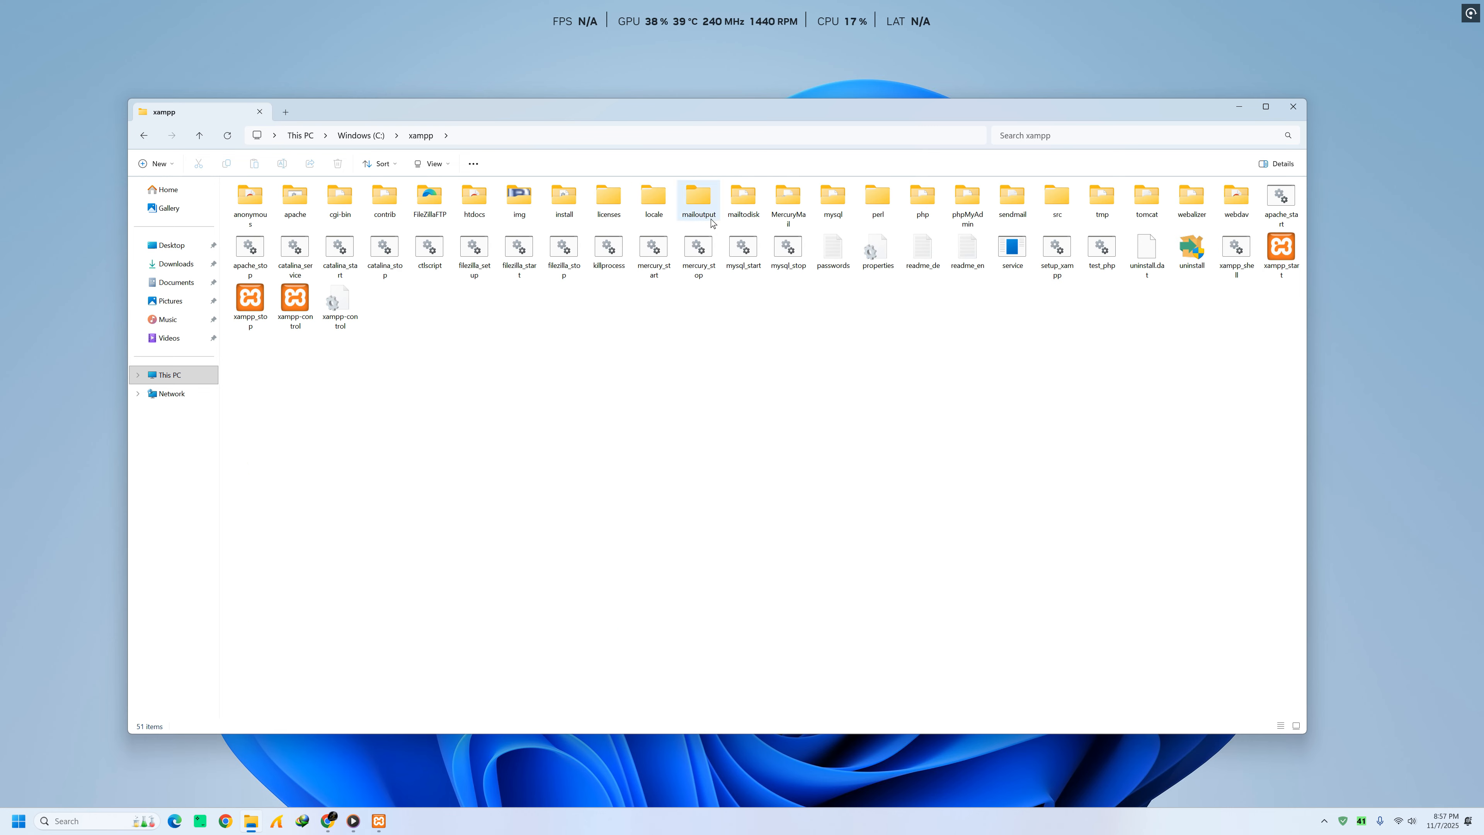
double_click(476, 199)
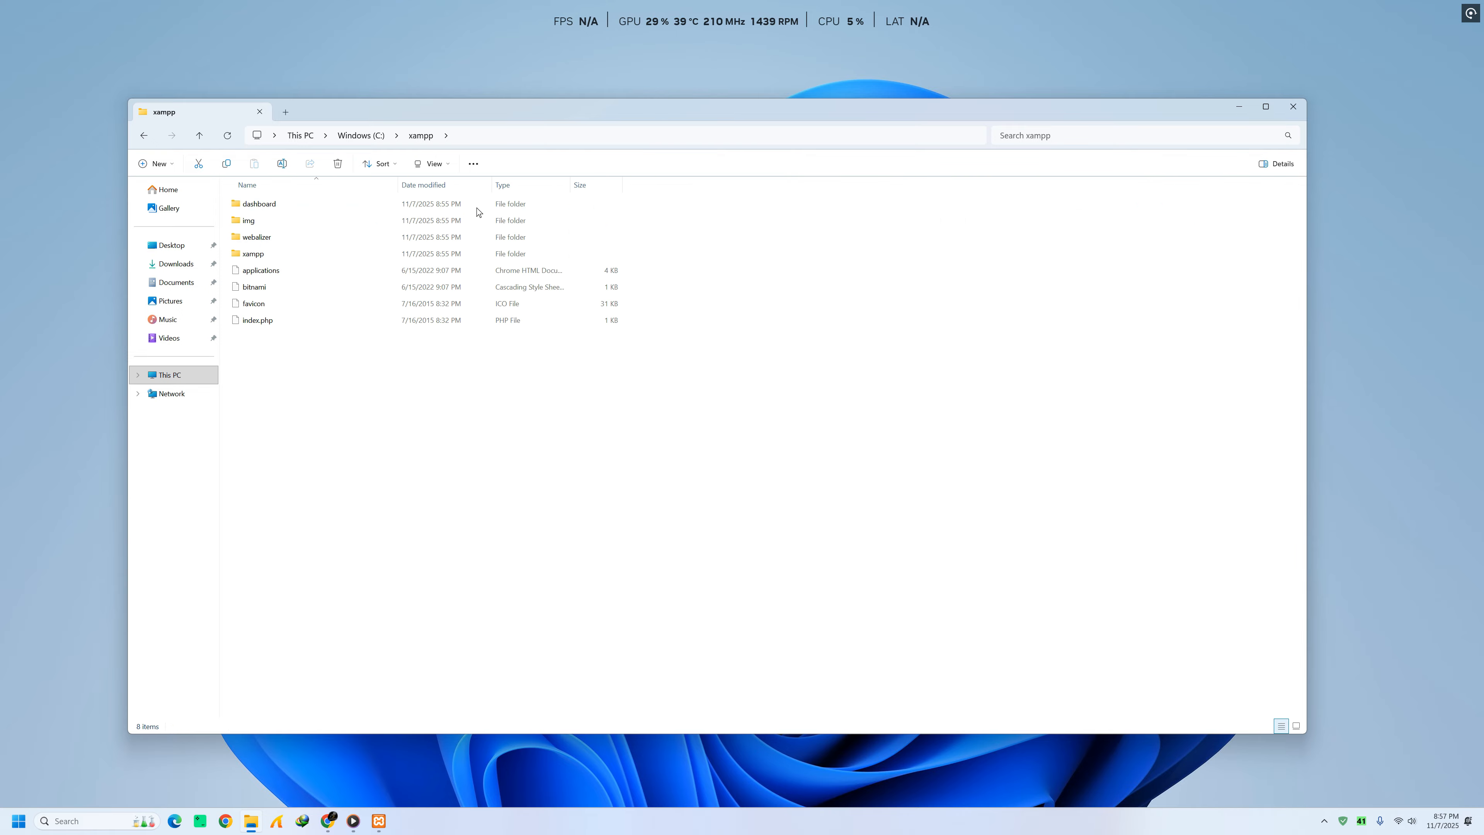
Create a folder named testsite in htdocs and open it.
right_click(427, 390)
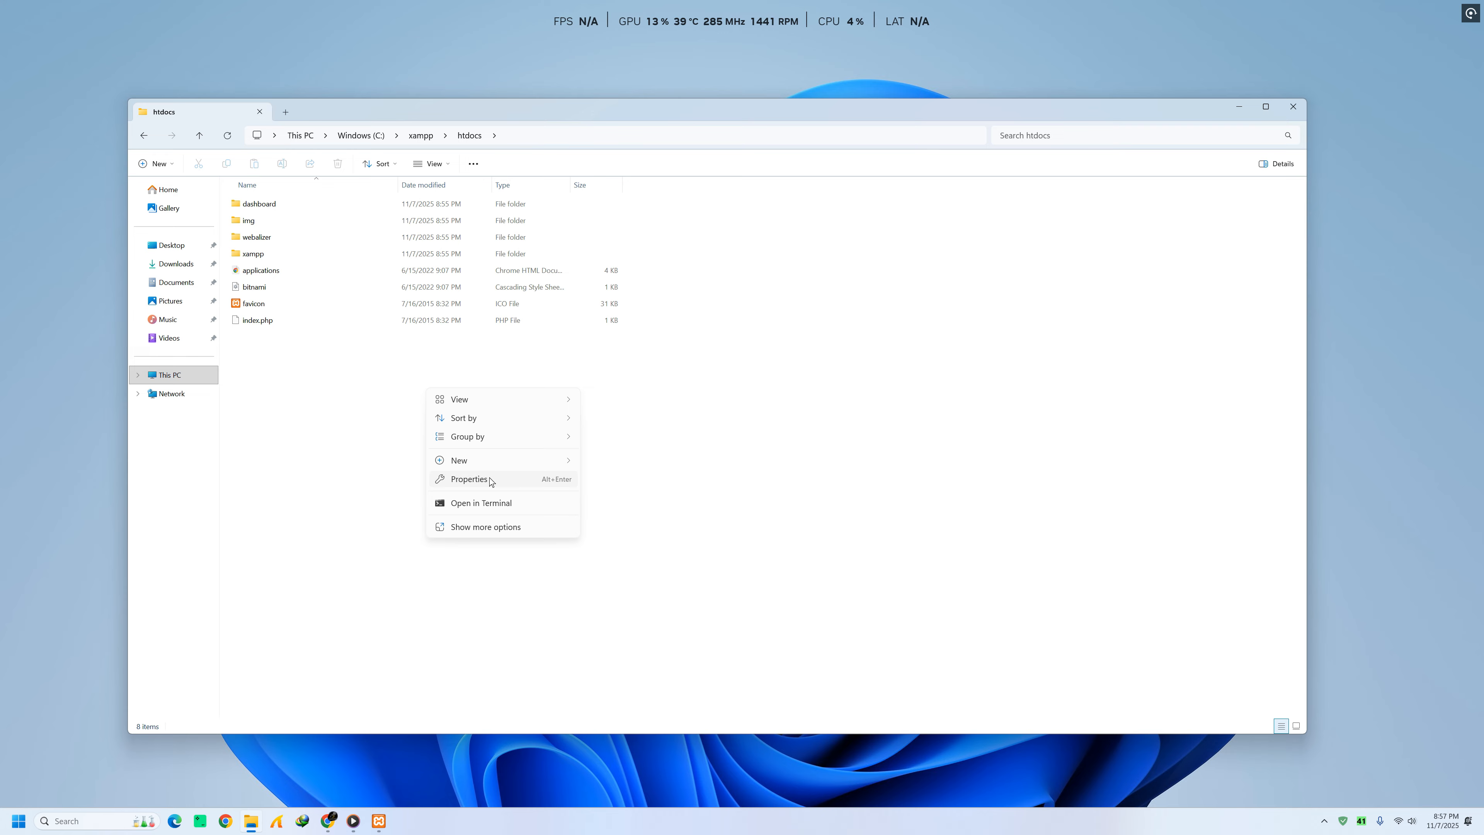
mouse_move(520, 461)
left_click(606, 462)
type("te")
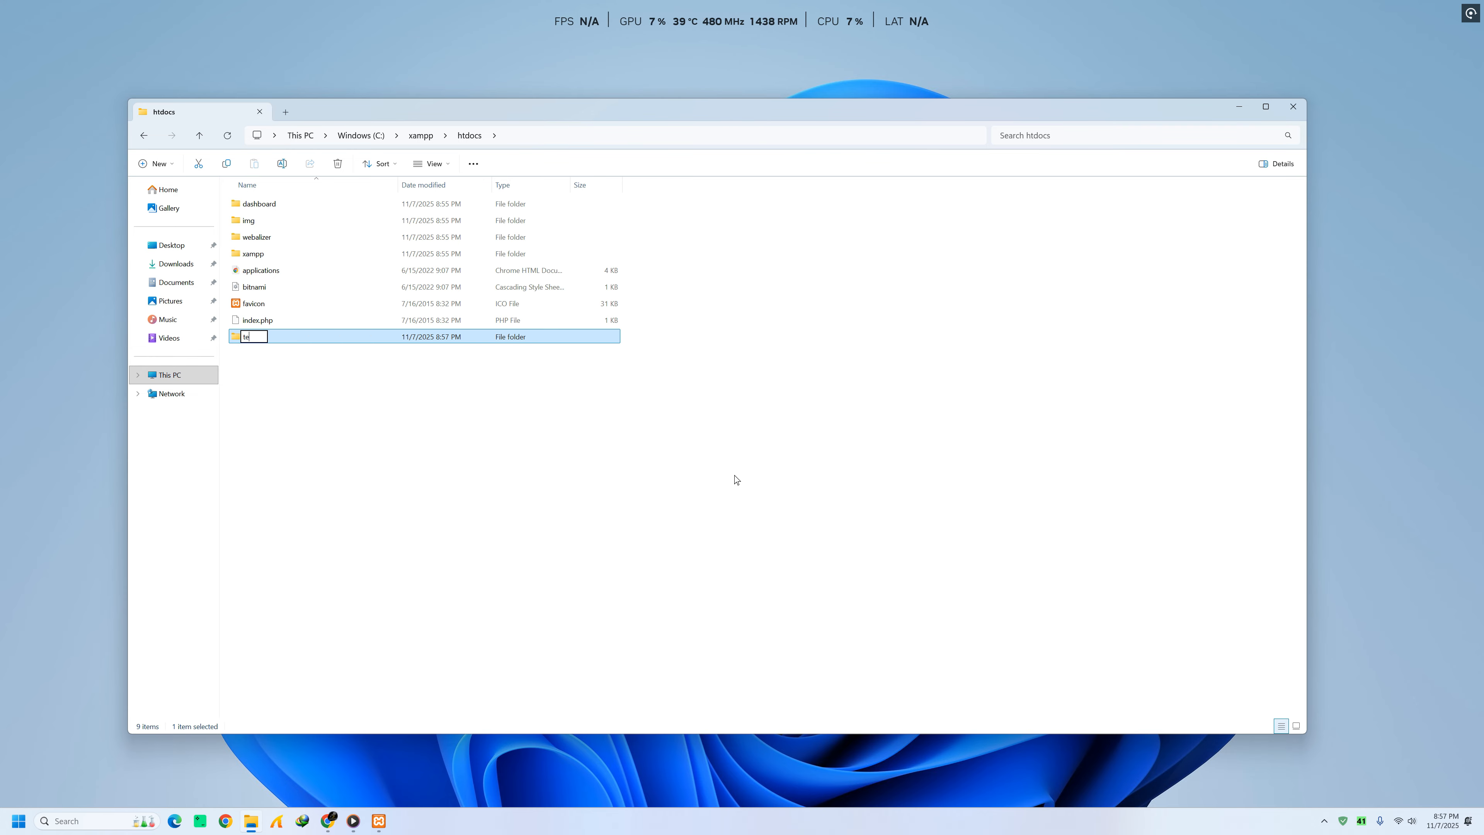
type("stsite")
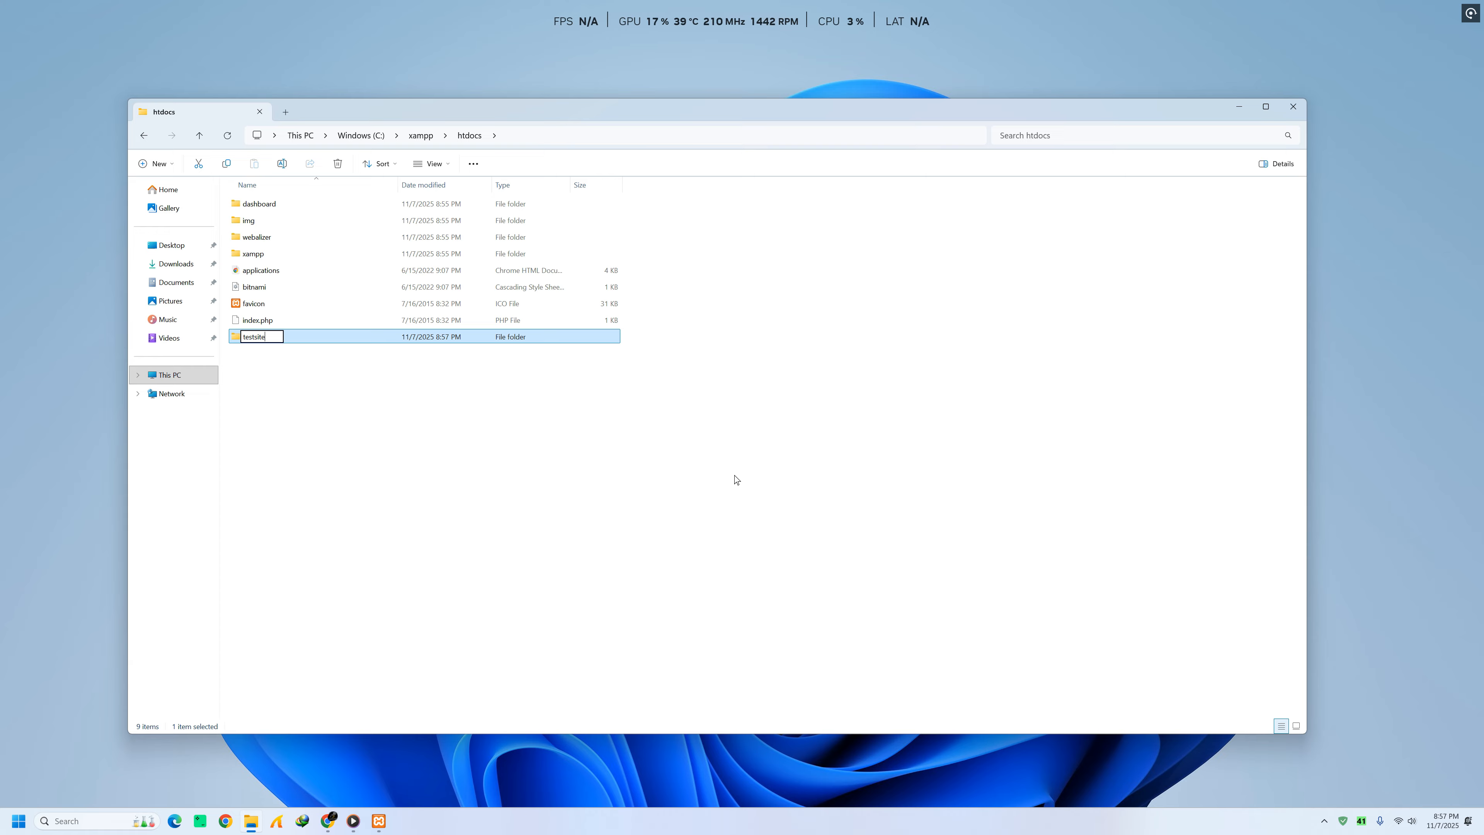
key("Return")
key("Return")
Create a new text document named index.php in the testsite folder.
right_click(442, 354)
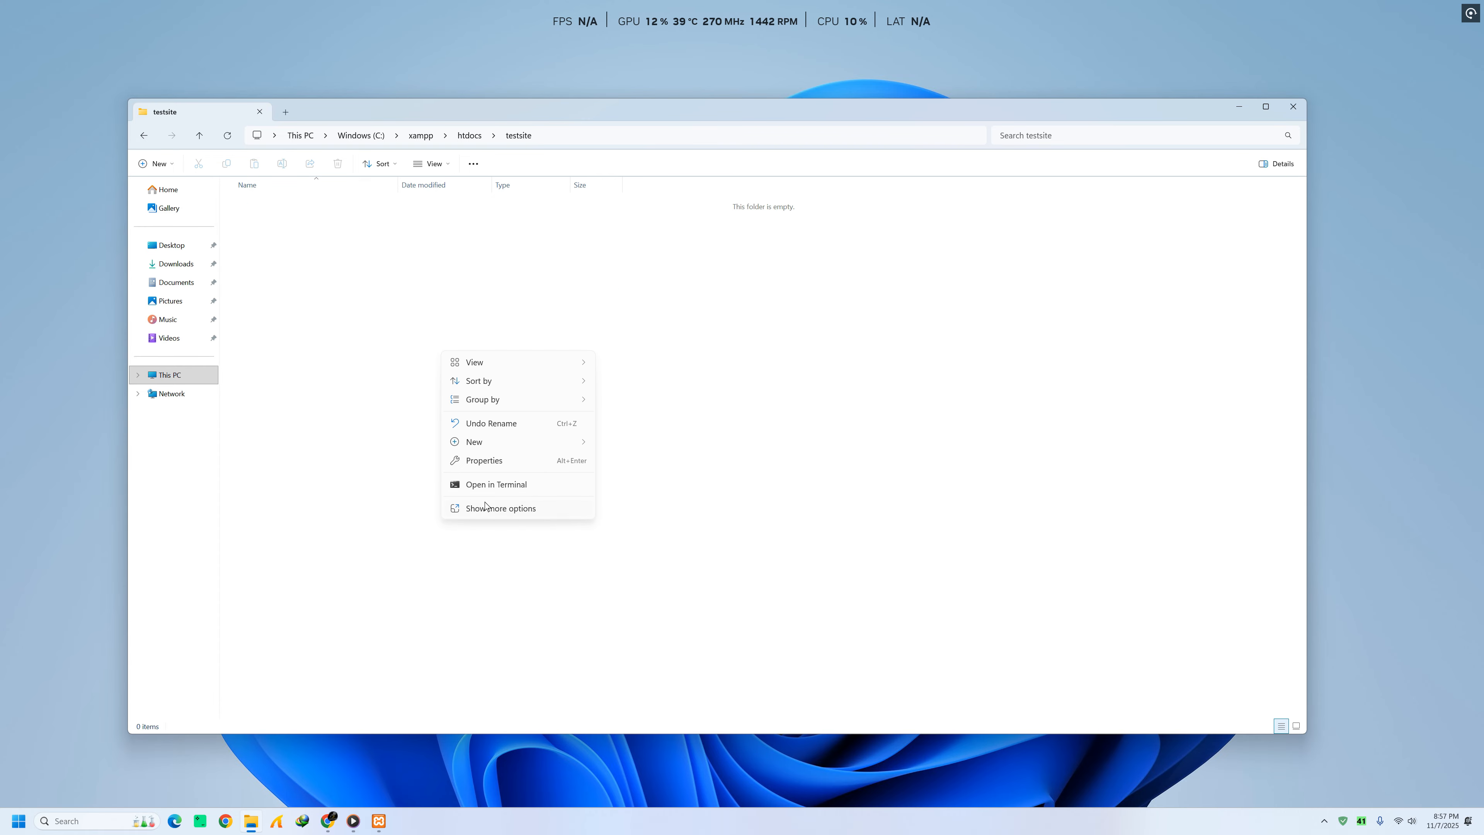
mouse_move(493, 444)
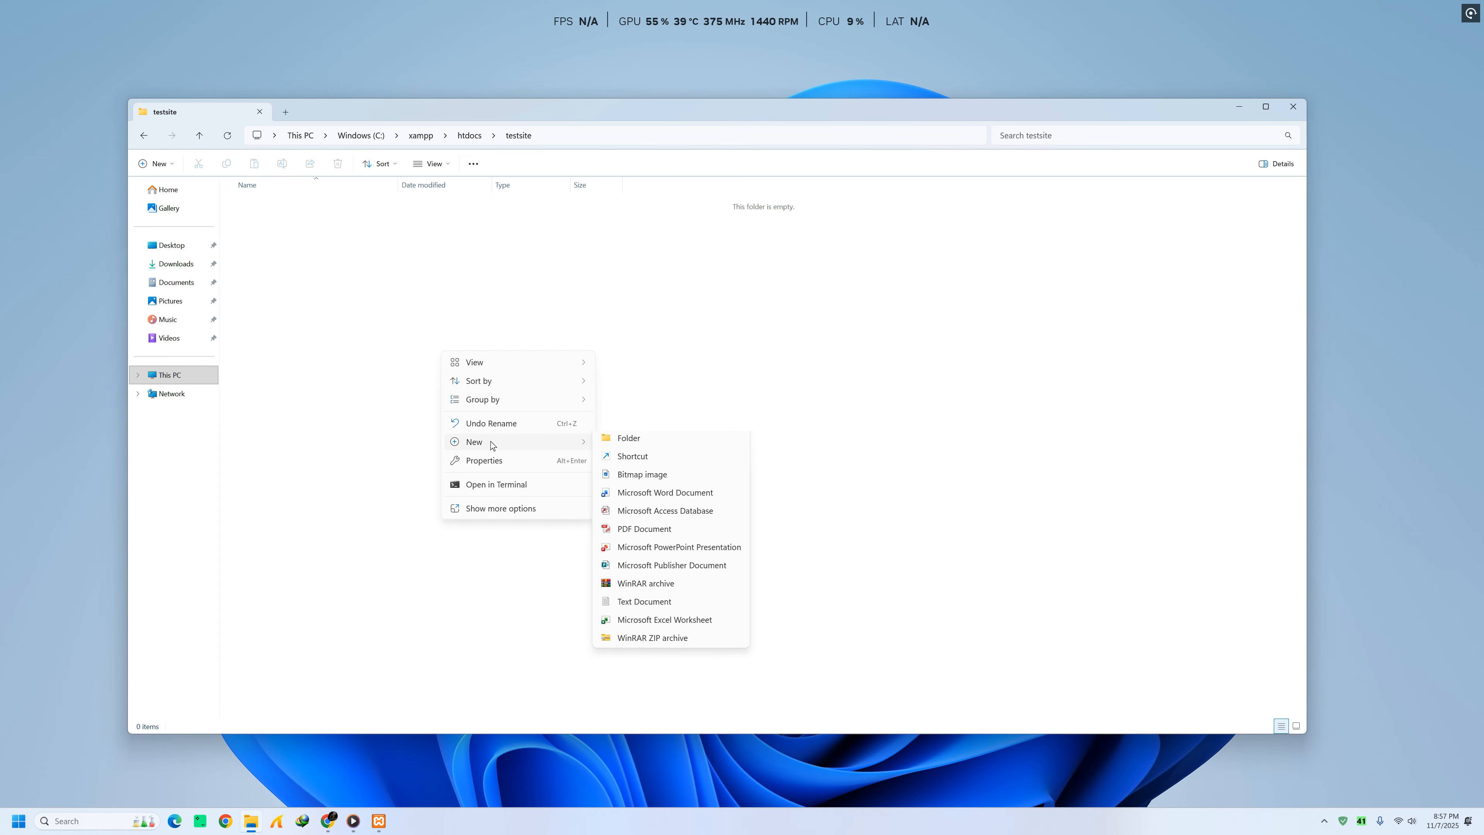
left_click(627, 608)
type("ind")
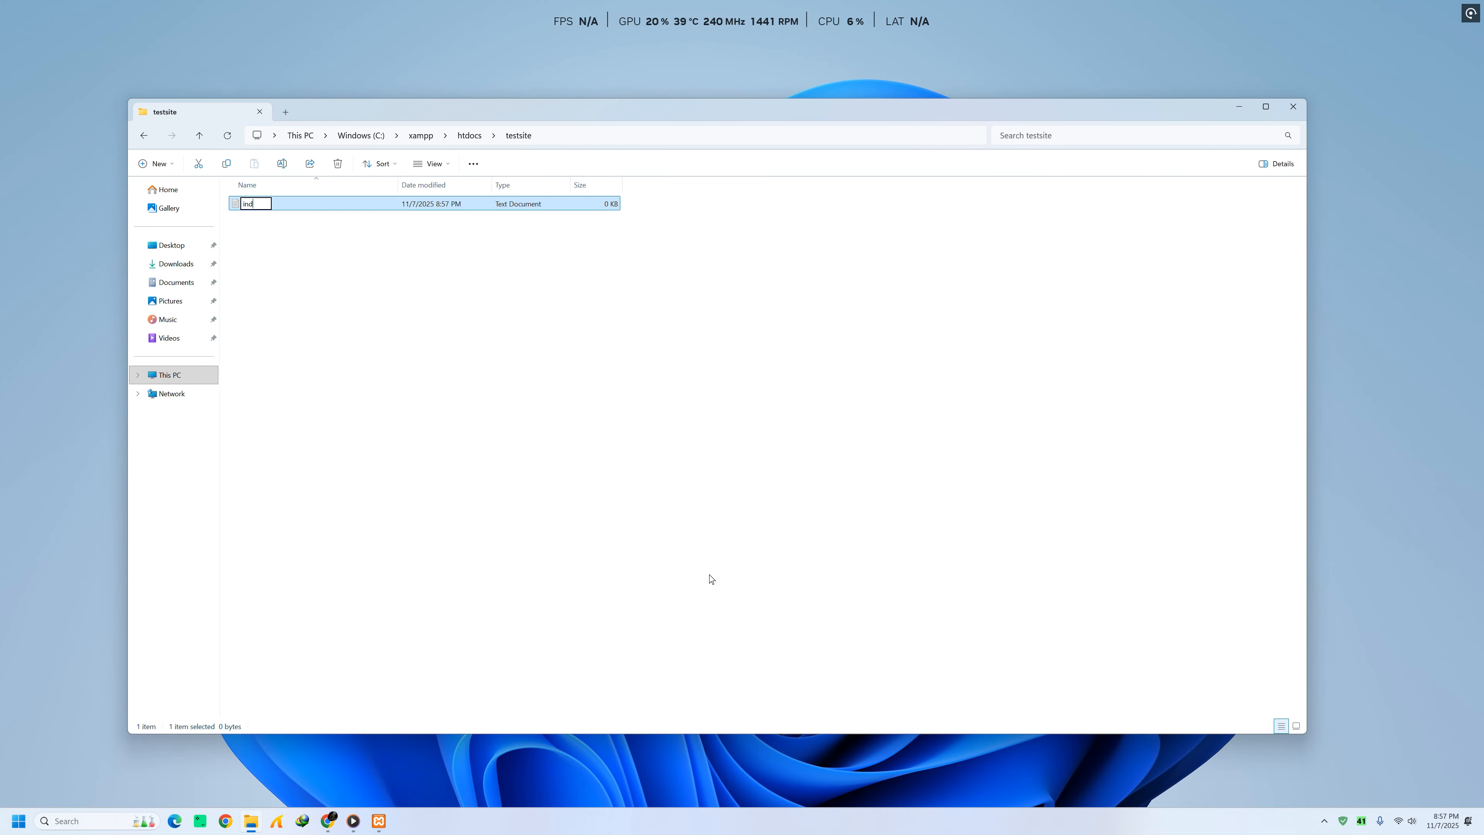
type("ex.php")
key("Return")
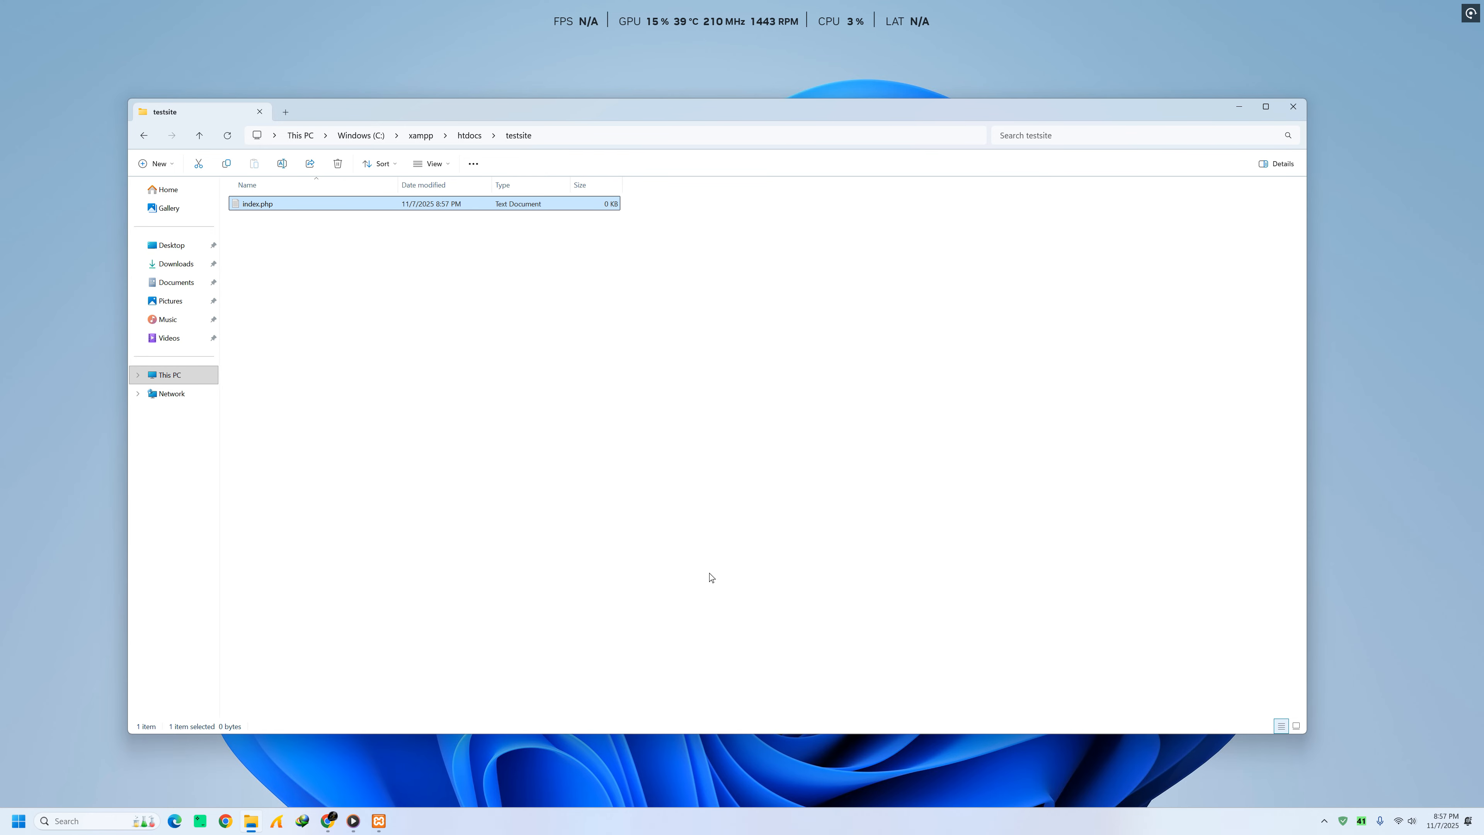
left_click(471, 285)
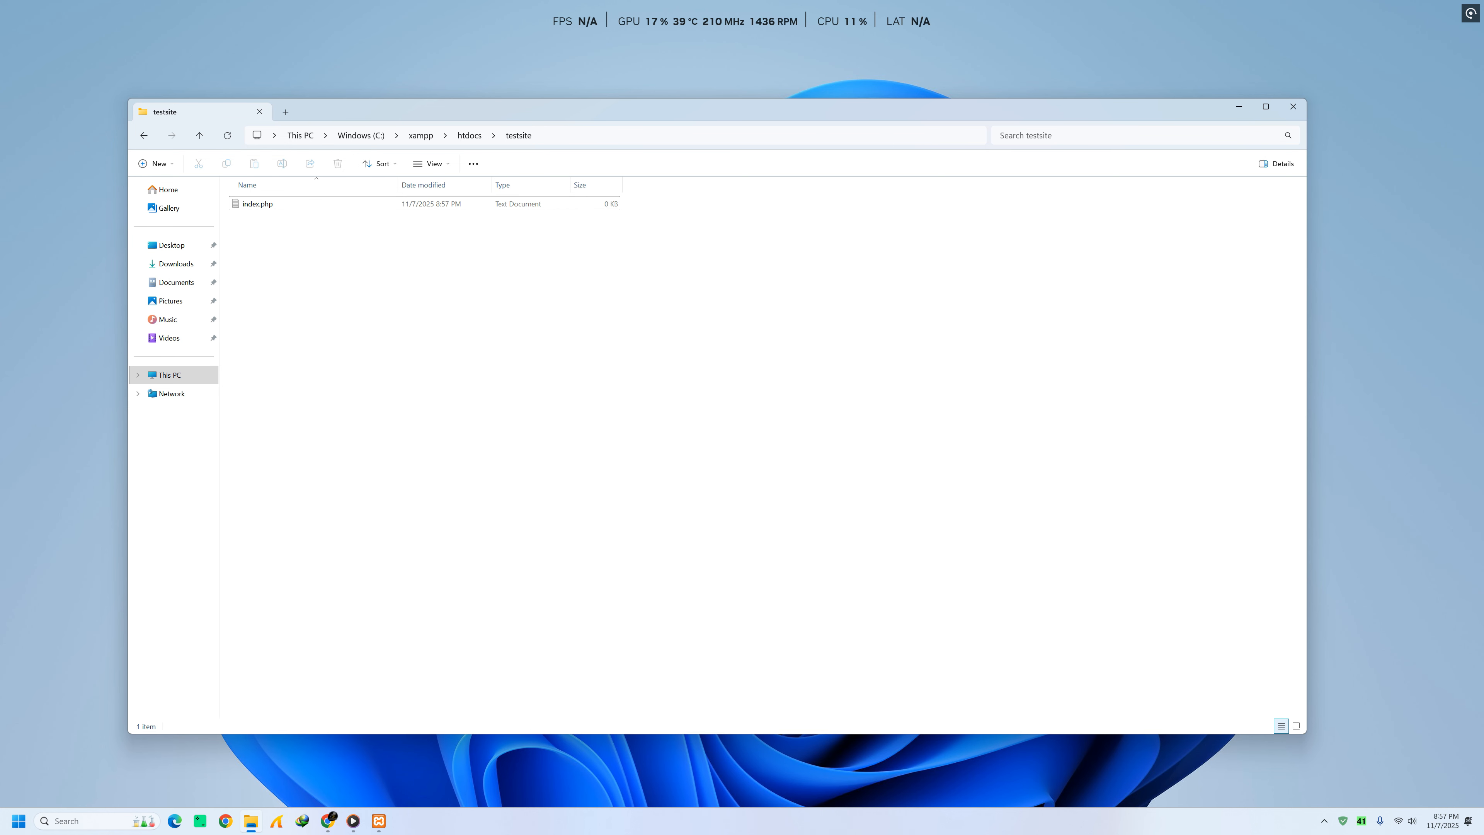
Open index.php in Notepad and enter a PHP block with echo "Hello from TechSolutionZ Localhost!";.
key("alt+Tab")
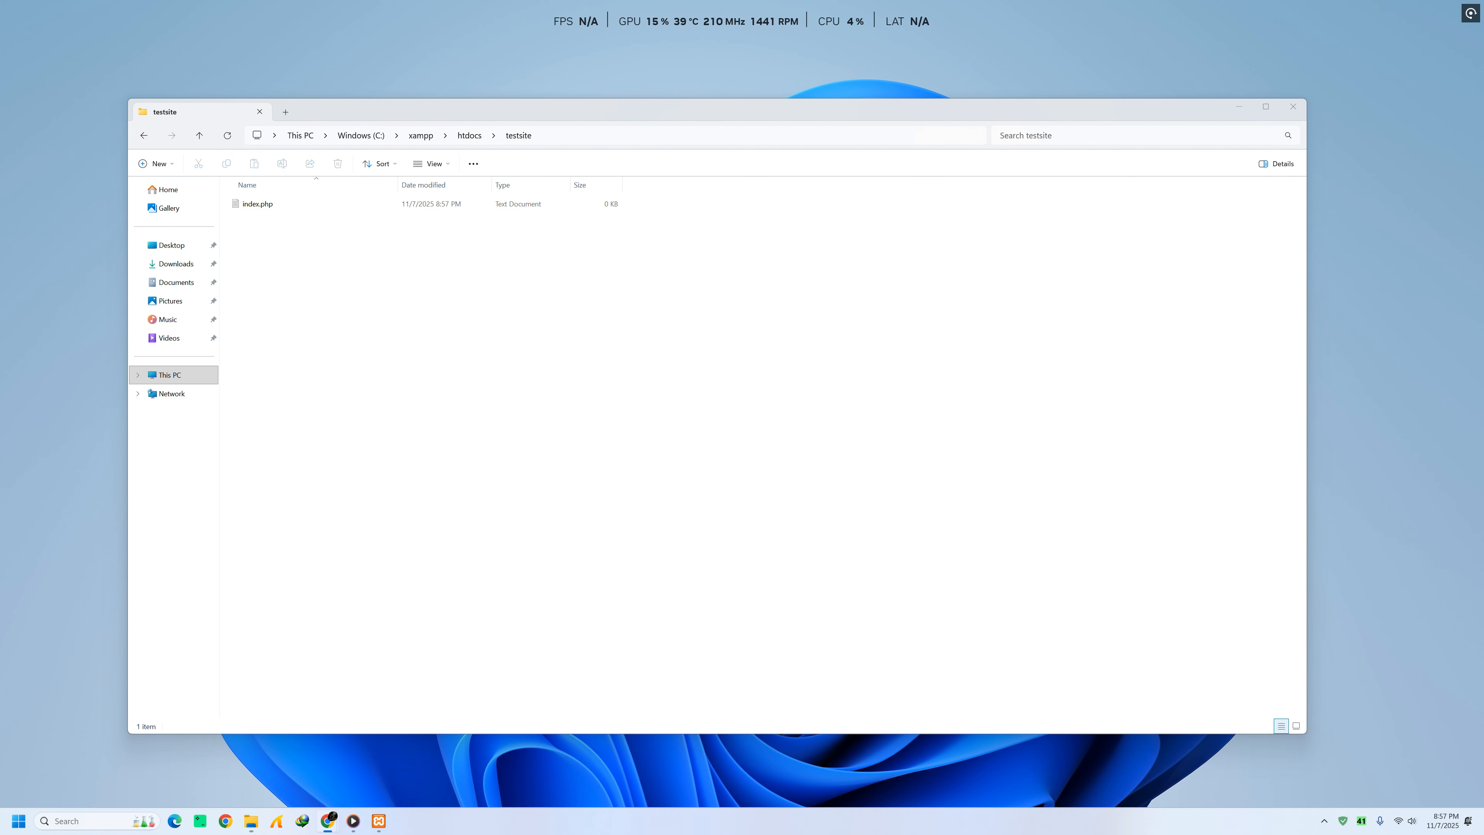
double_click(287, 212)
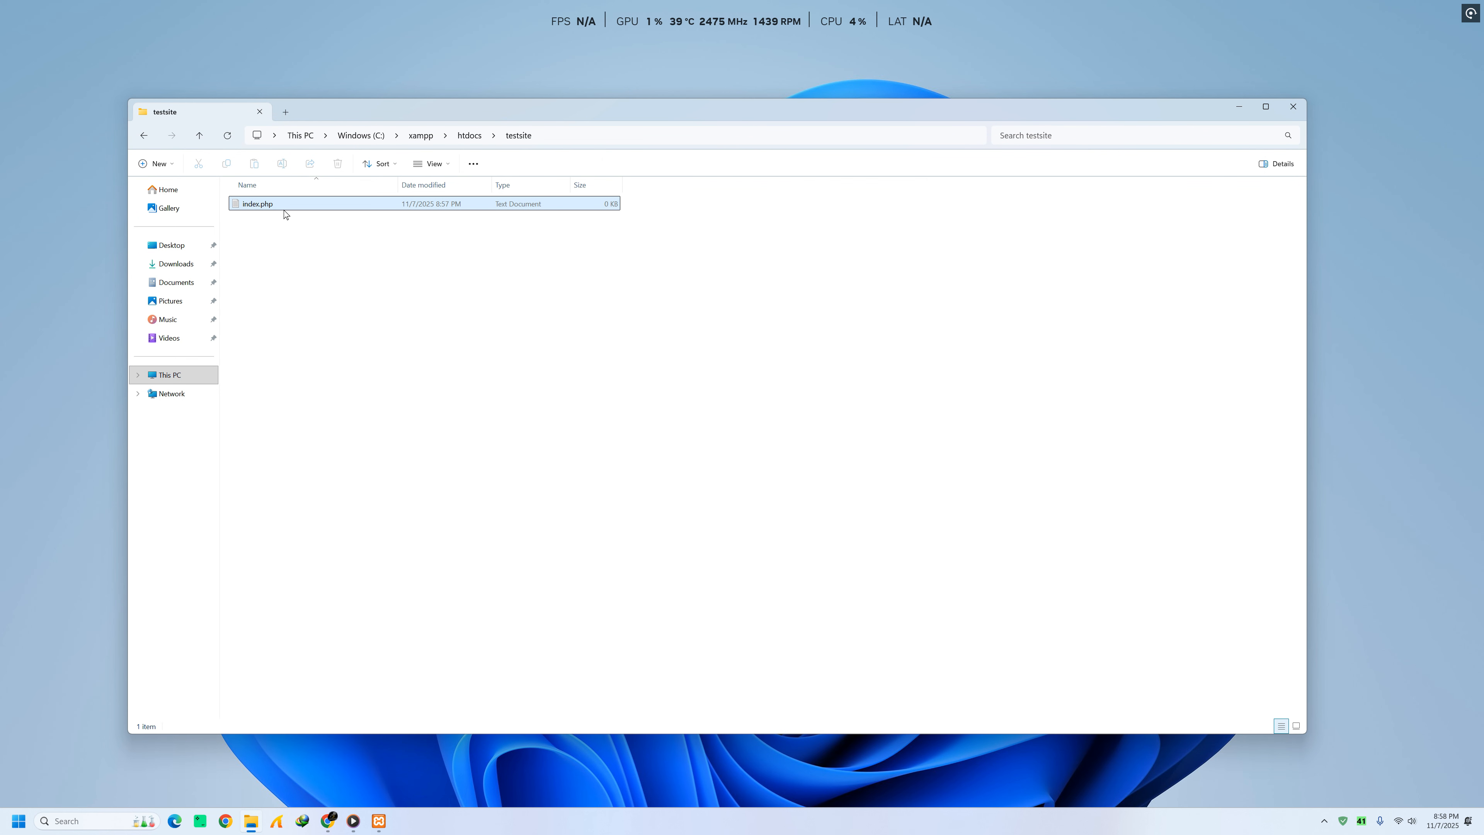
type("<?php echo \"Hello from TechSolutionZ Localhost!\"; ?>")
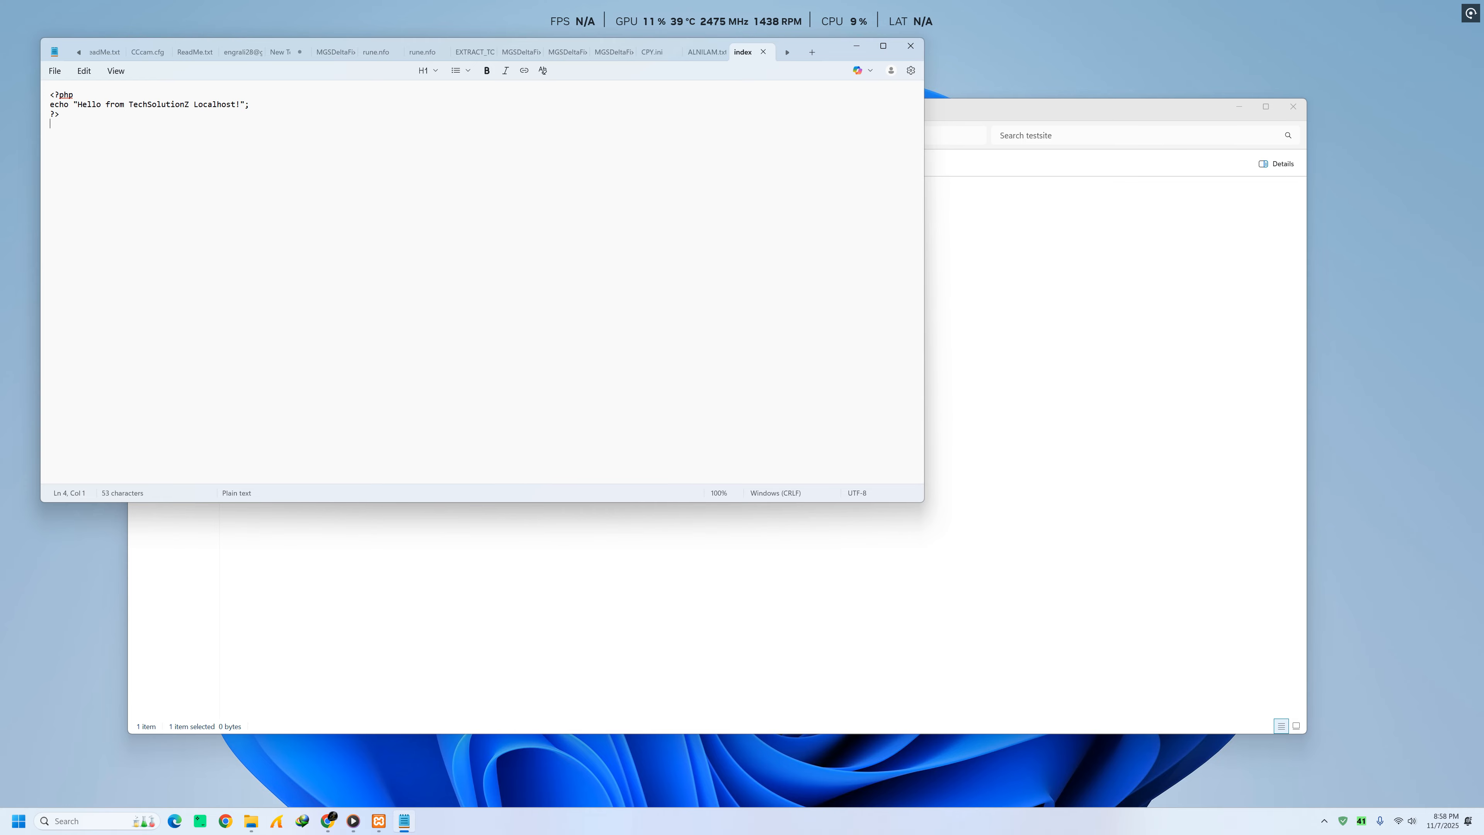
Close Notepad, switch to Chrome, load localhost/testsite/ in a new tab and highlight the greeting on the page.
left_click(910, 46)
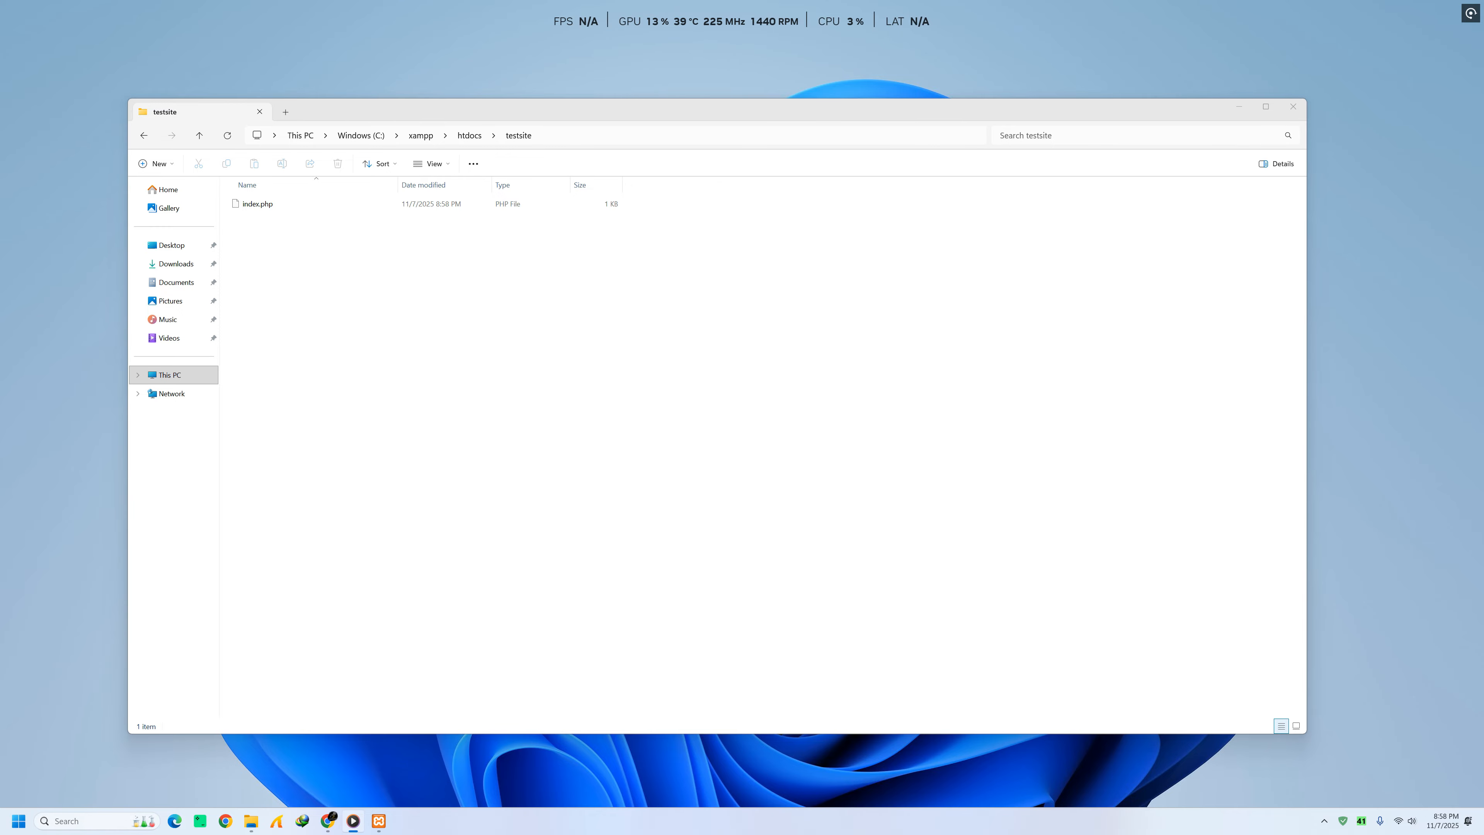
left_click(328, 821)
left_click(497, 211)
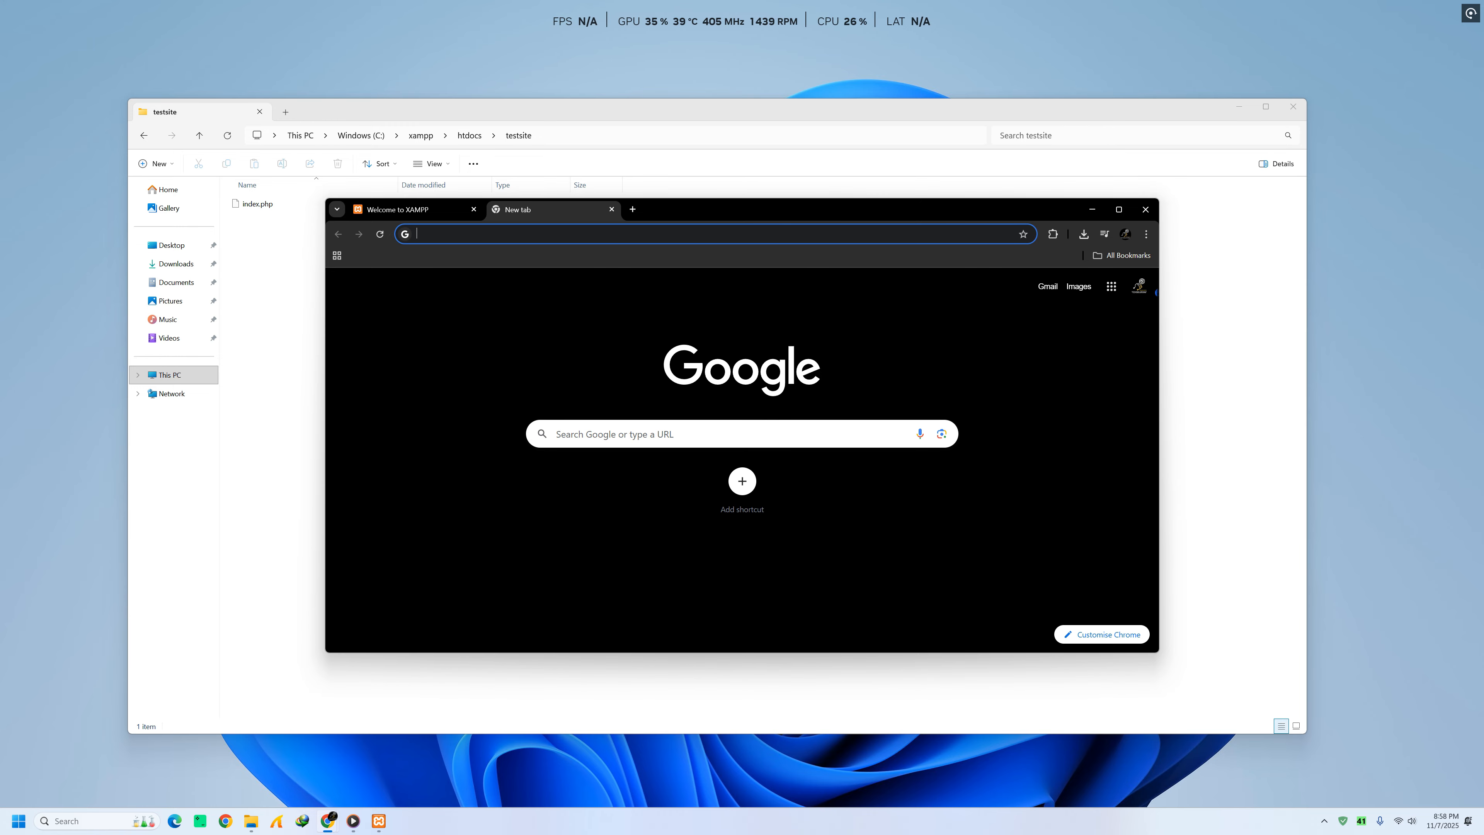
right_click(502, 234)
left_click(575, 351)
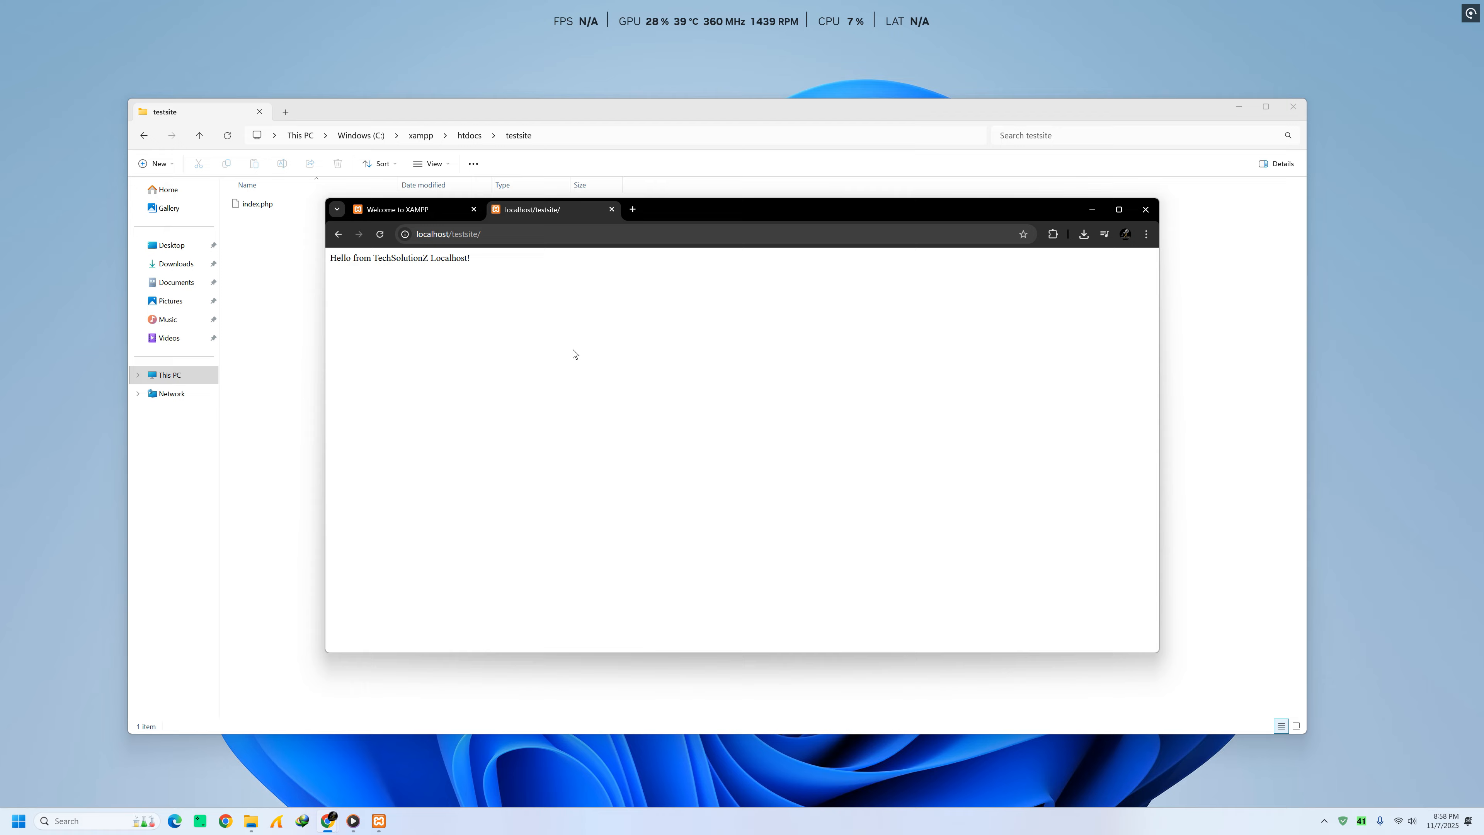
left_click_drag(485, 261, 328, 267)
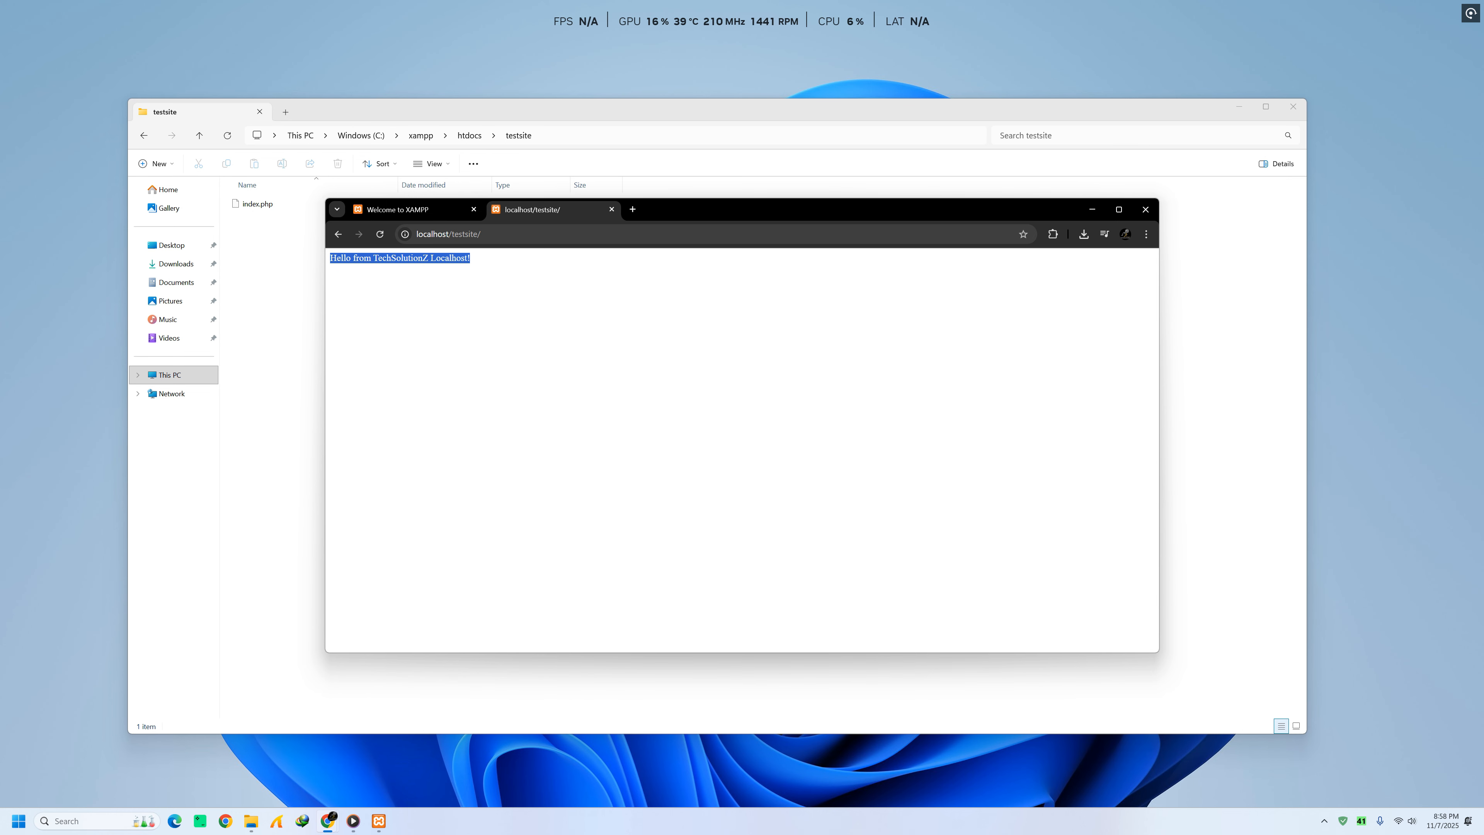
Open wordpress.org in a new browser tab and go to its Get WordPress download page.
left_click(636, 213)
type("word")
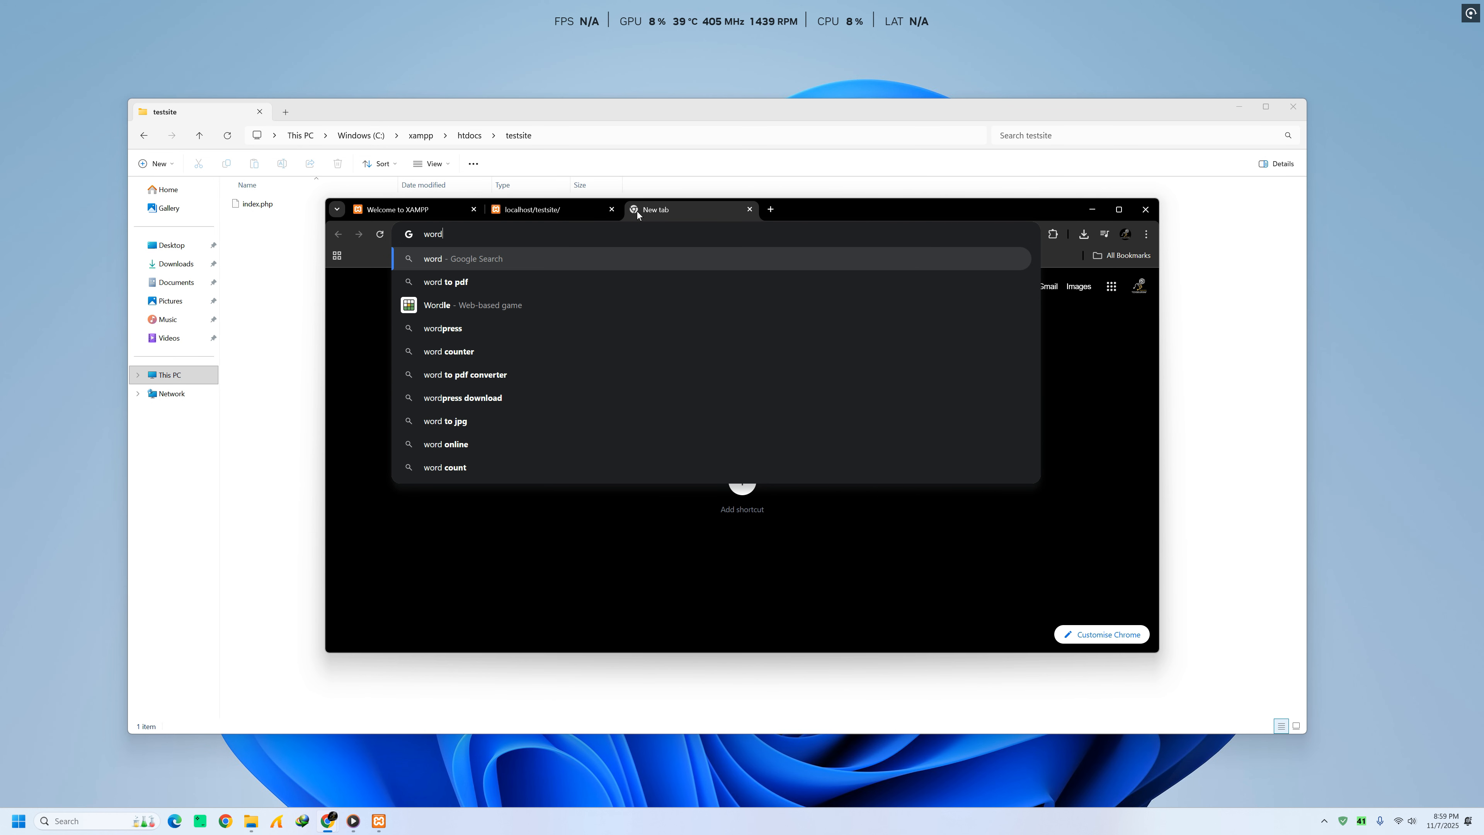
type("press.org")
key("Return")
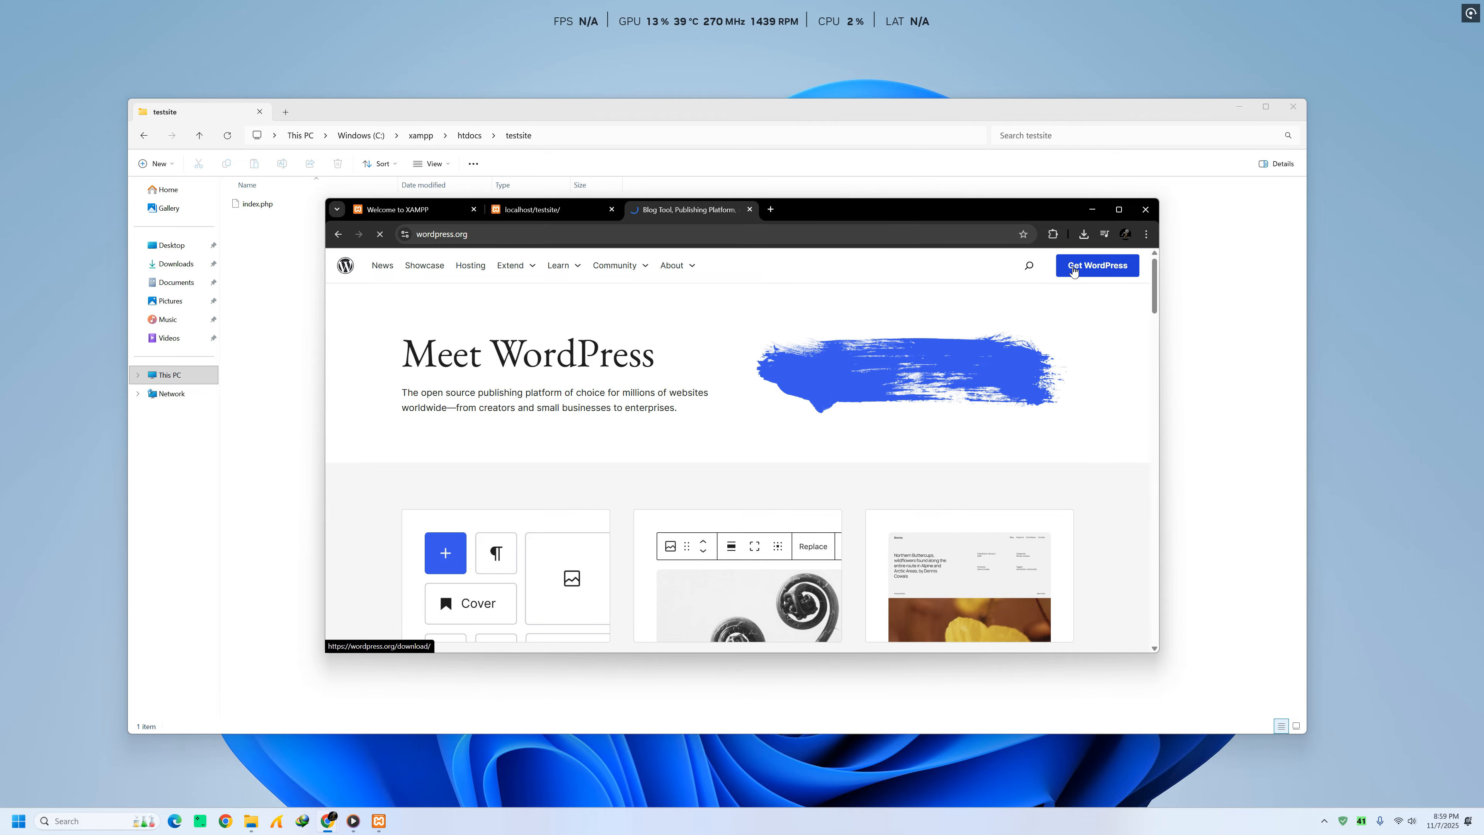
left_click(1098, 265)
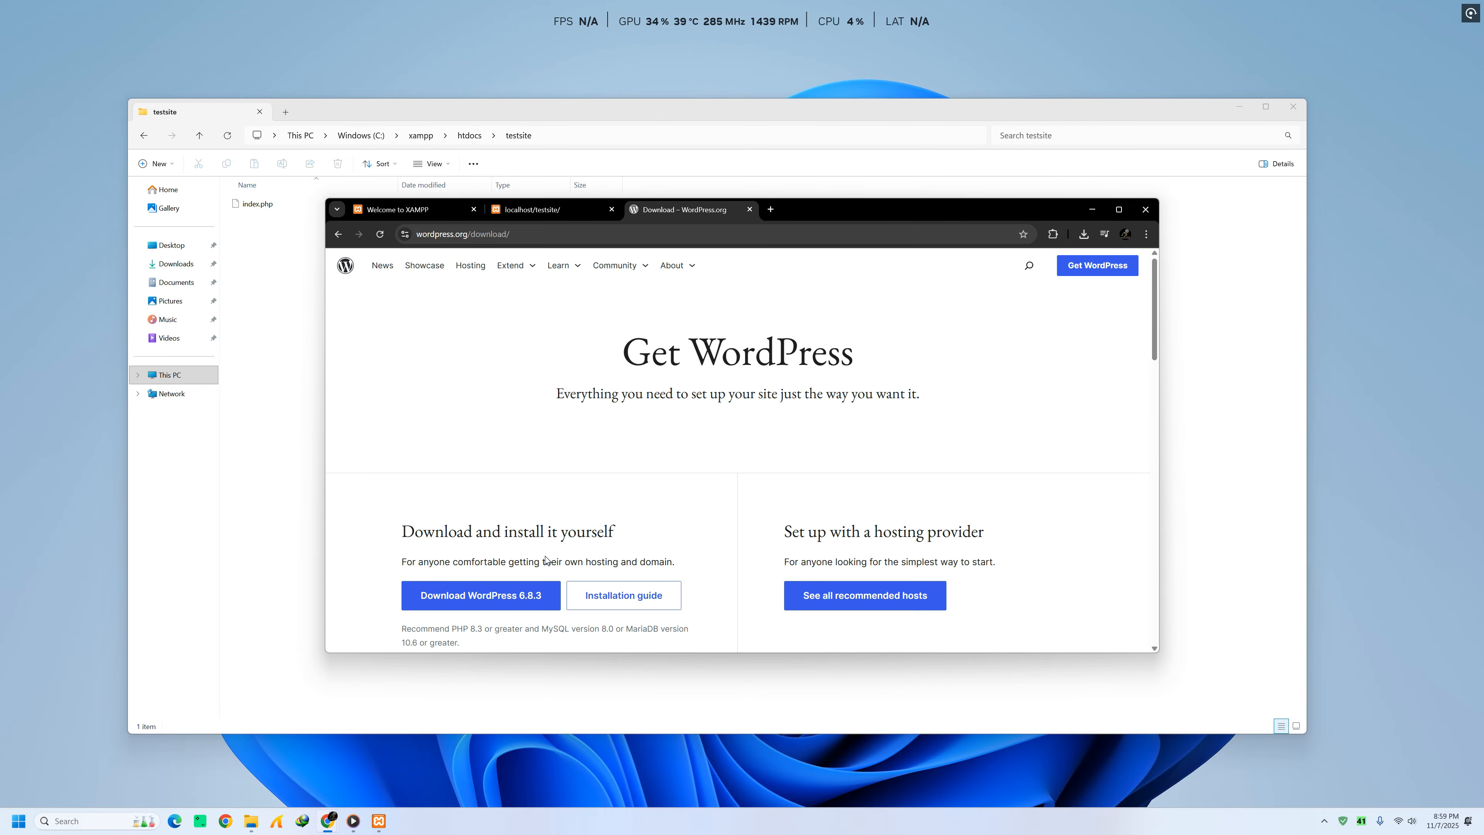
Download WordPress 6.8.3 as wordpress-6.8.3.zip to the Desktop and dismiss the thank-you message.
left_click(494, 598)
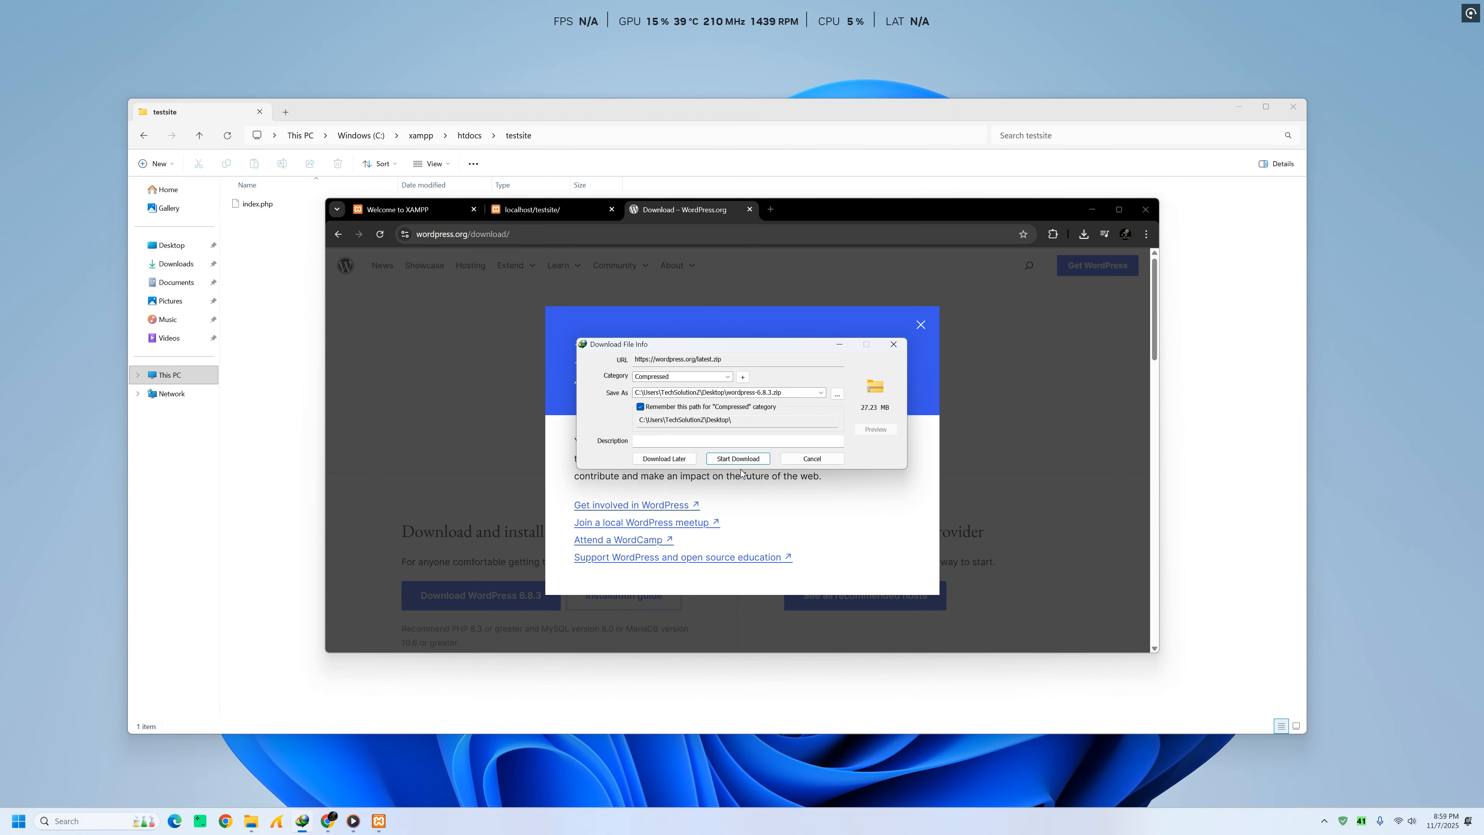
left_click(738, 459)
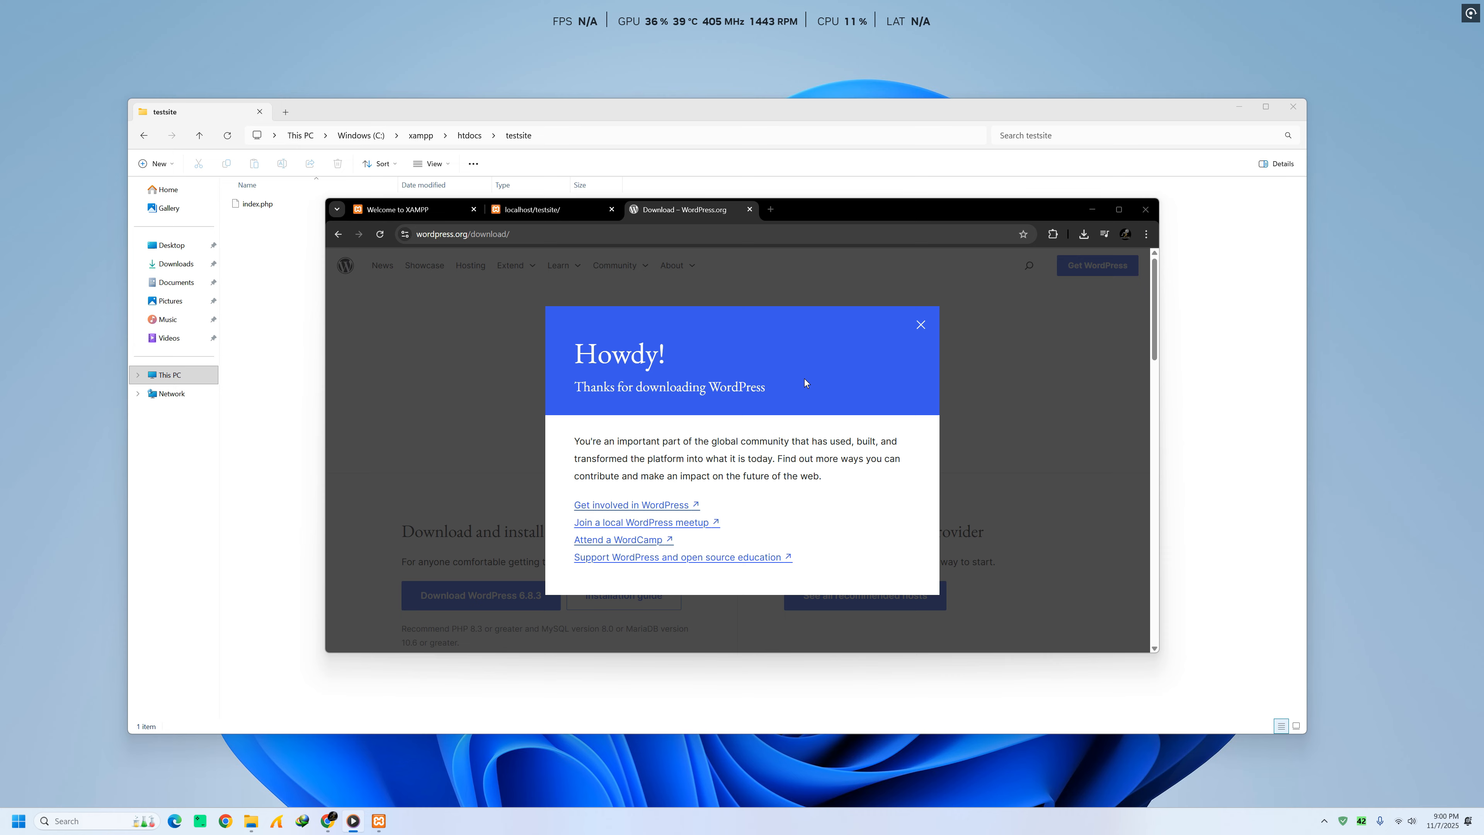
left_click(921, 324)
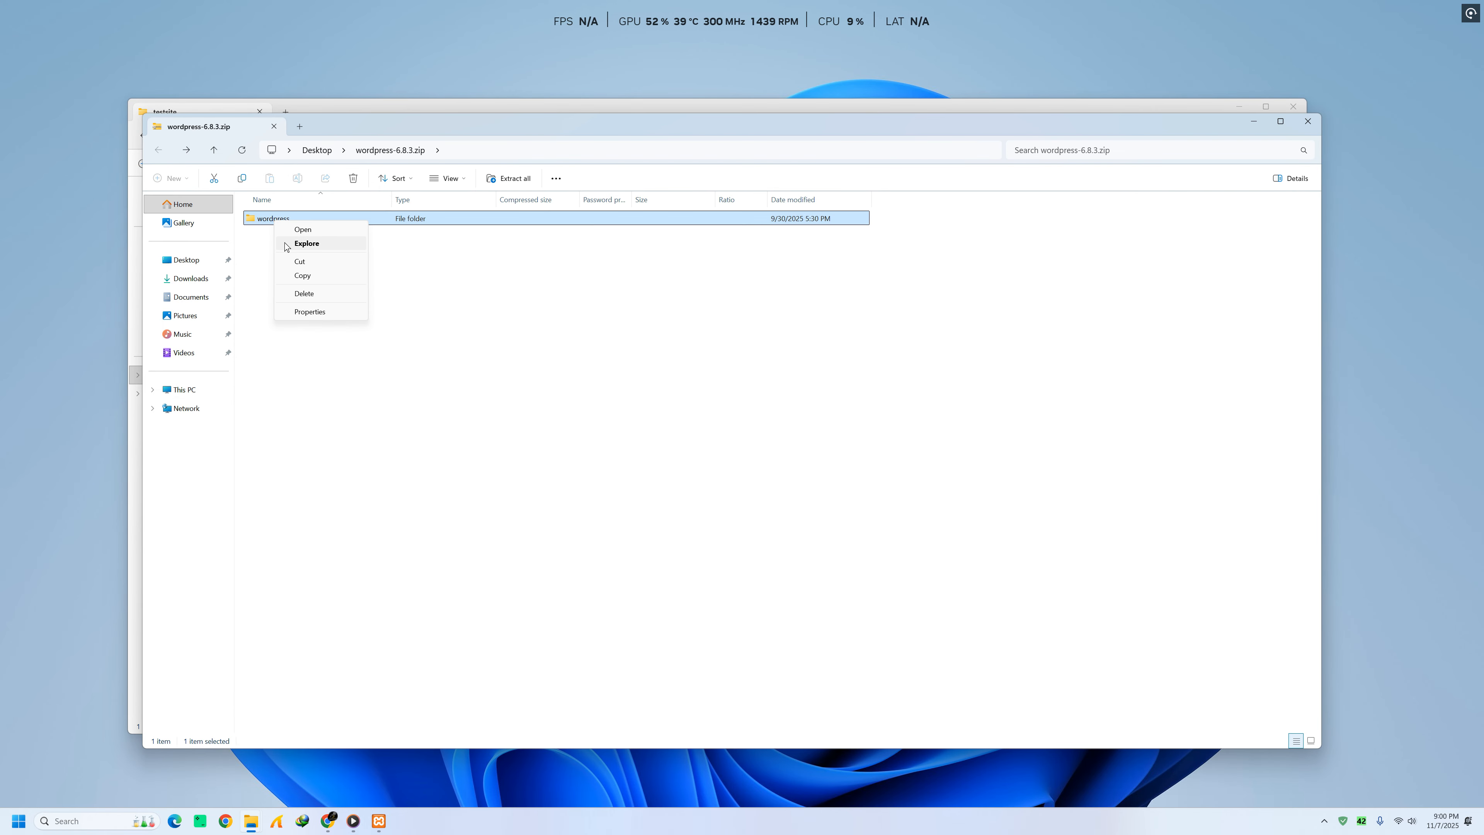
Copy the wordpress folder from wordpress-6.8.3.zip into C:\xampp\htdocs and close both File Explorer windows.
left_click(304, 275)
left_click(184, 390)
double_click(272, 232)
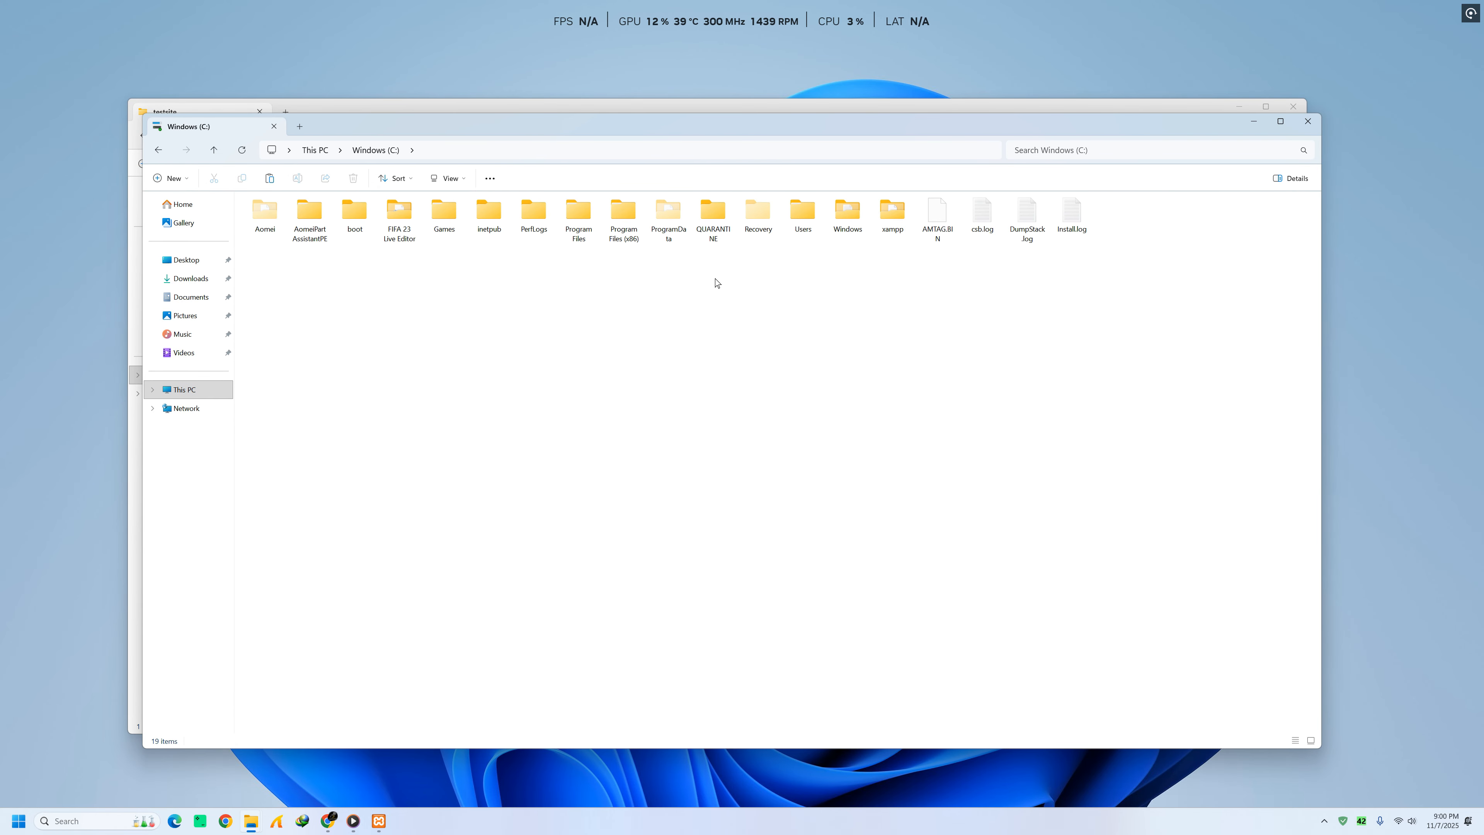
double_click(892, 217)
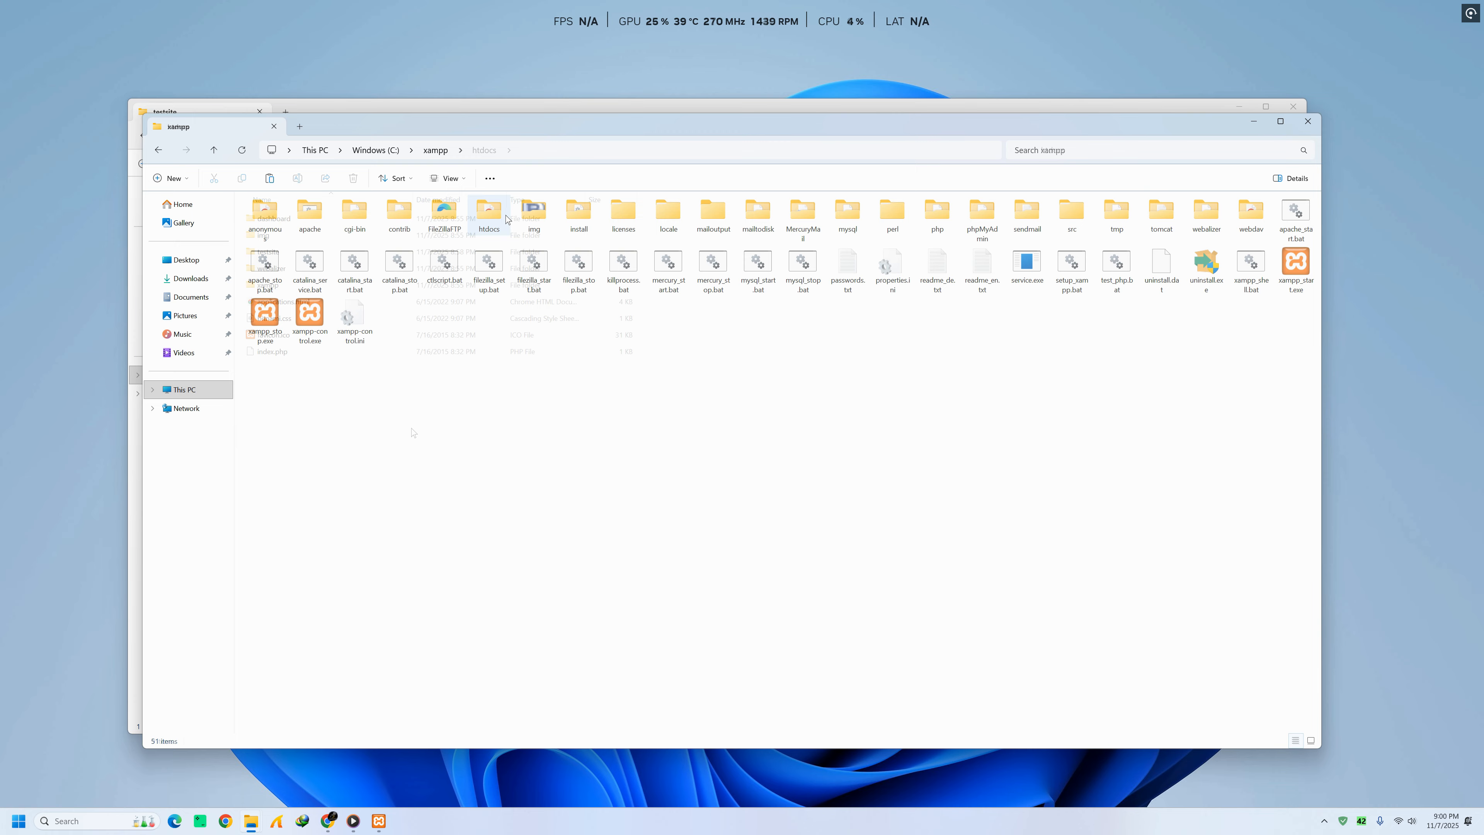
double_click(489, 213)
right_click(395, 430)
left_click(412, 452)
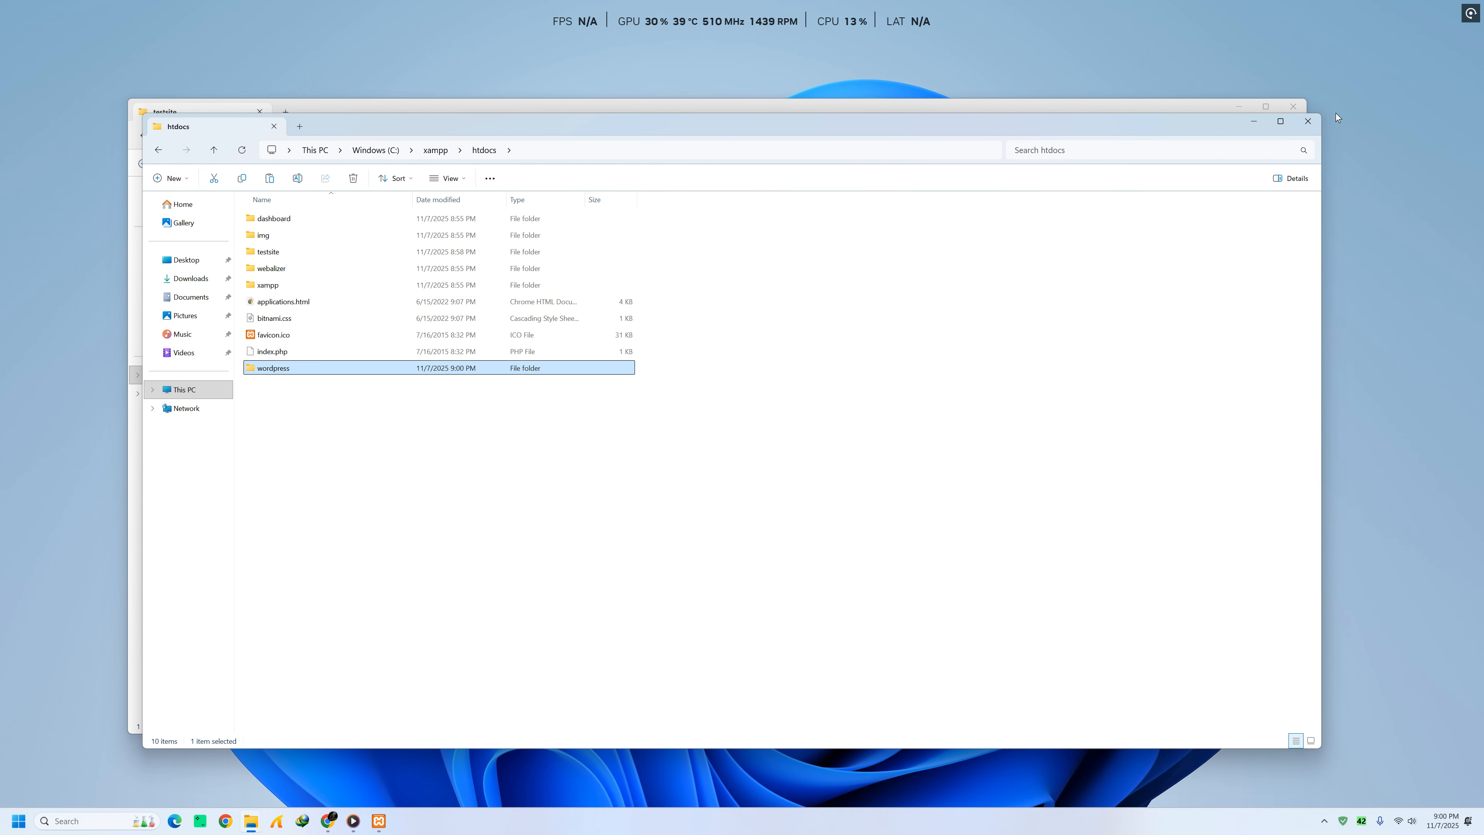
left_click(1308, 121)
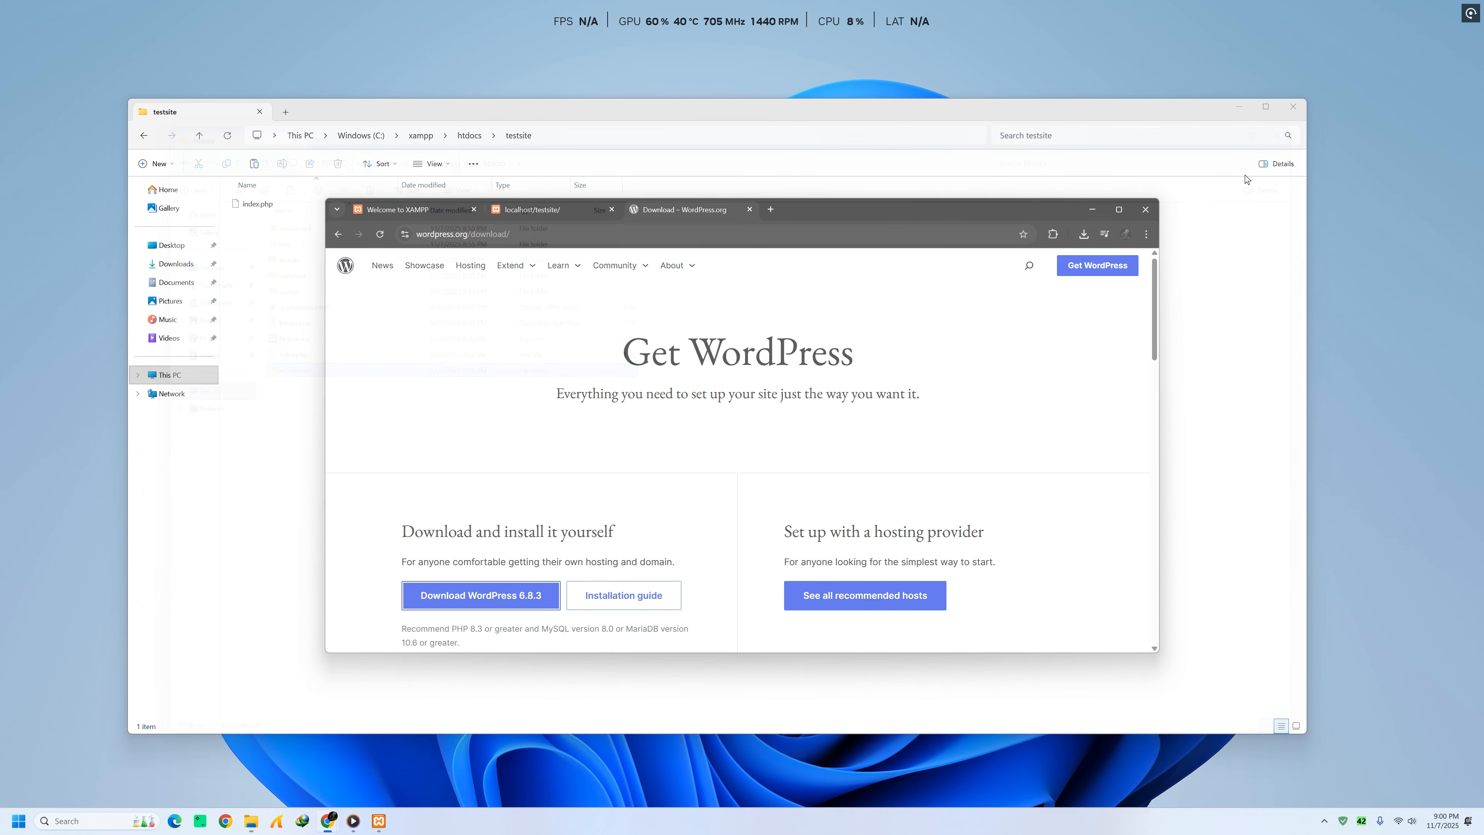
left_click(1290, 104)
Load phpMyAdmin from localhost/phpmyadmin/ in a new browser tab.
left_click(771, 210)
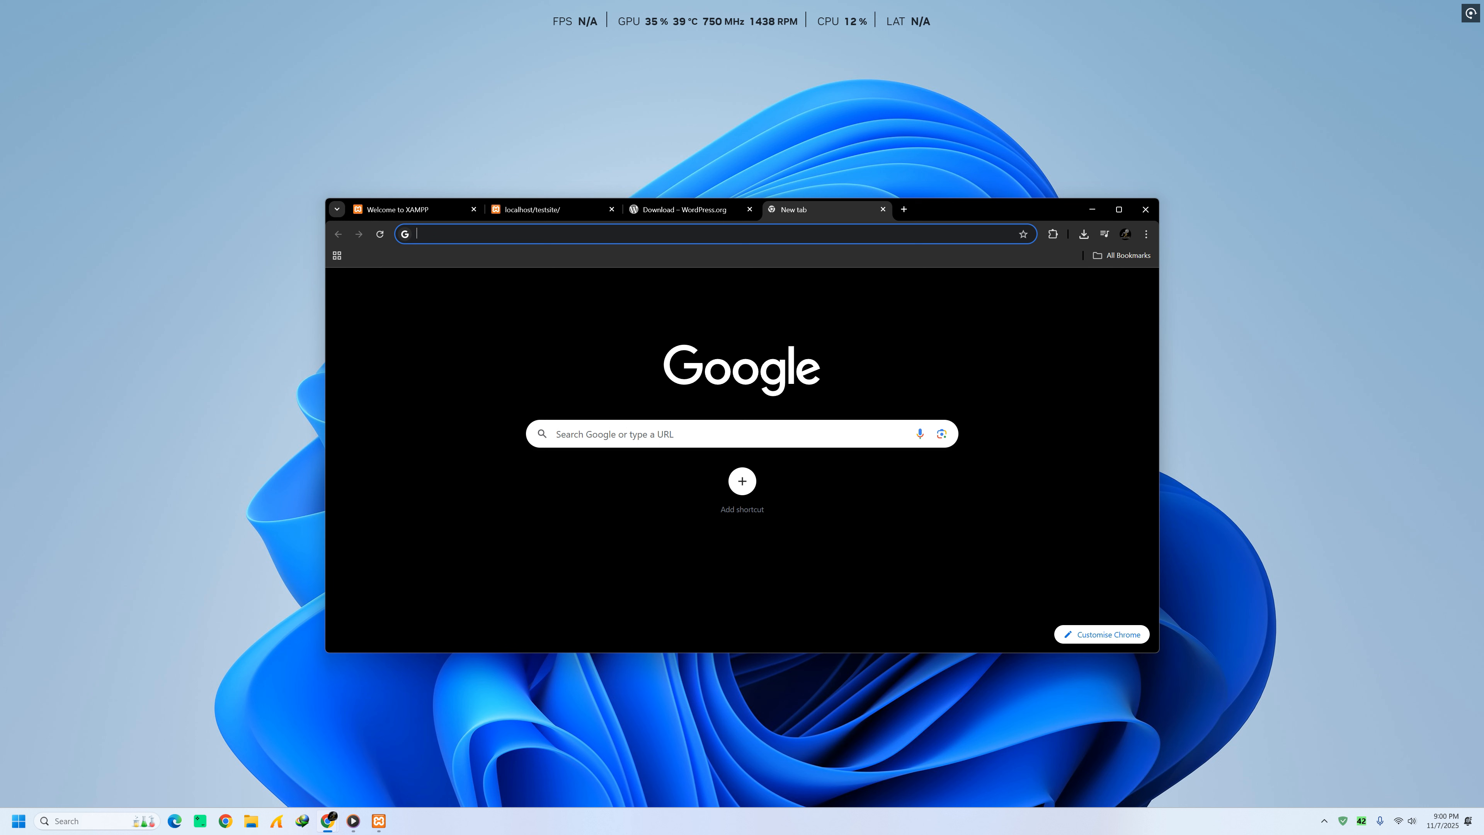
right_click(562, 234)
left_click(623, 353)
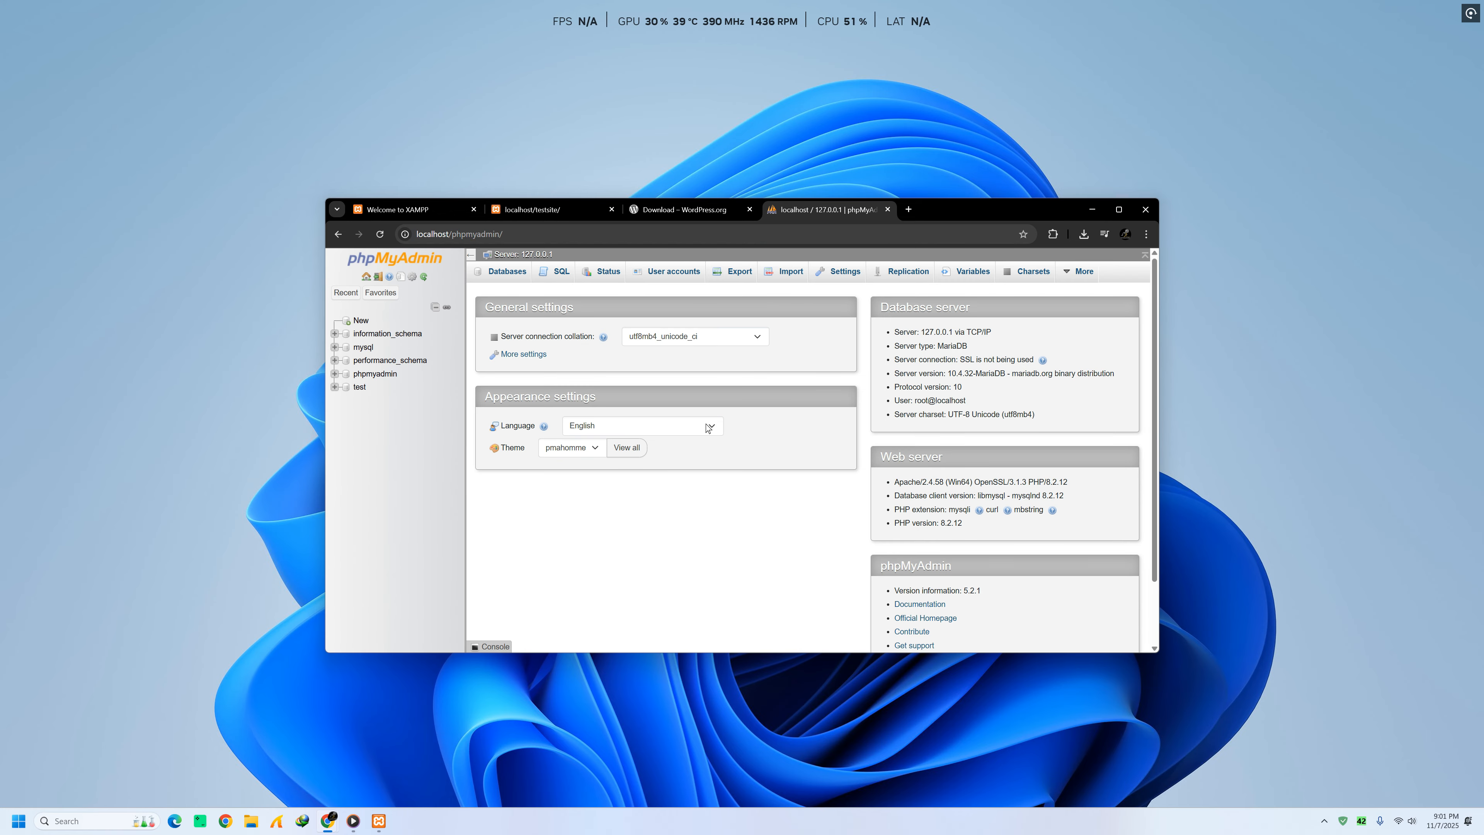
Open localhost/wordpress/ in a new tab and continue the WordPress setup in English (United States).
left_click(907, 210)
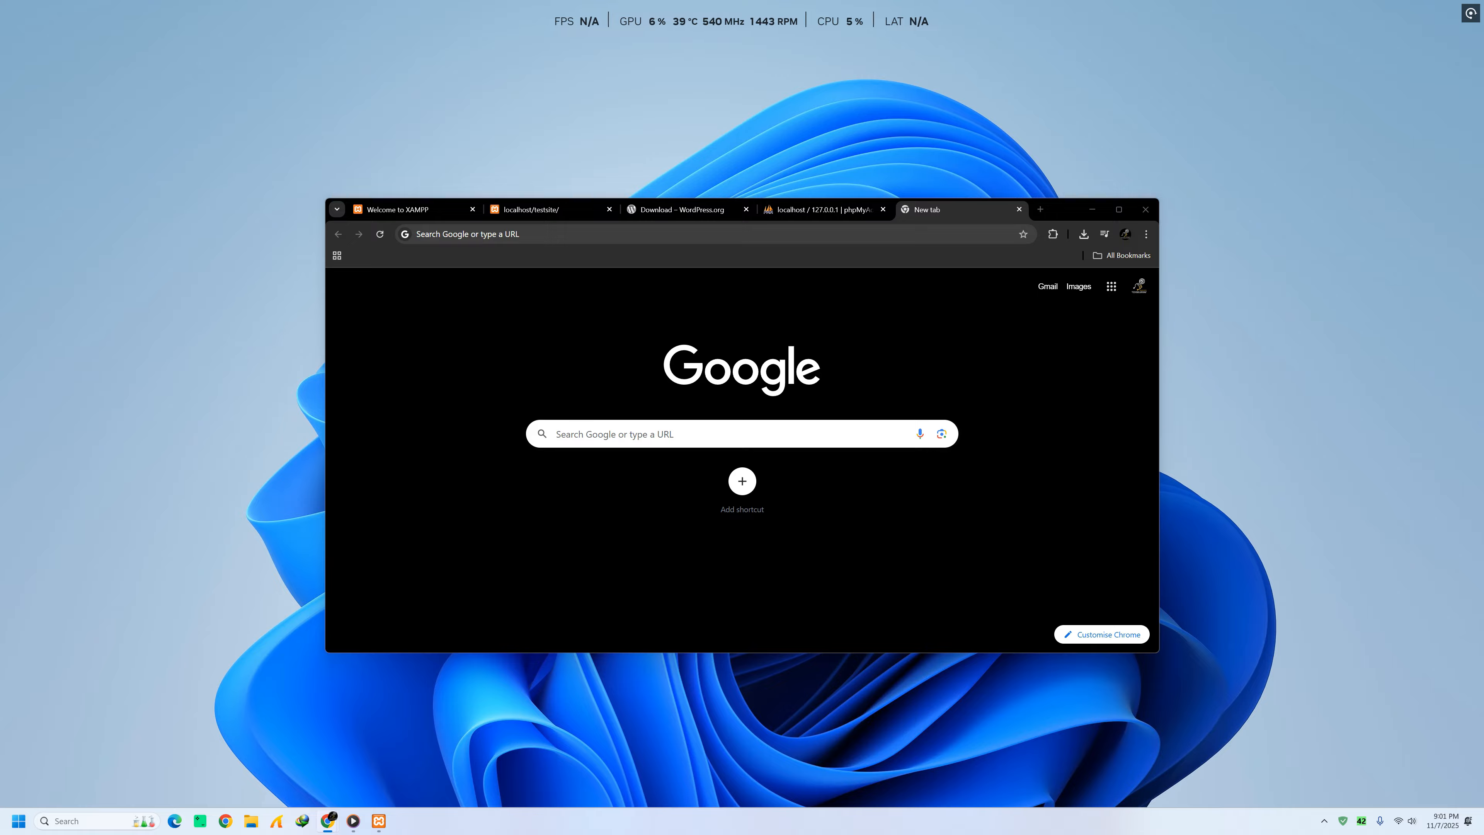
right_click(433, 234)
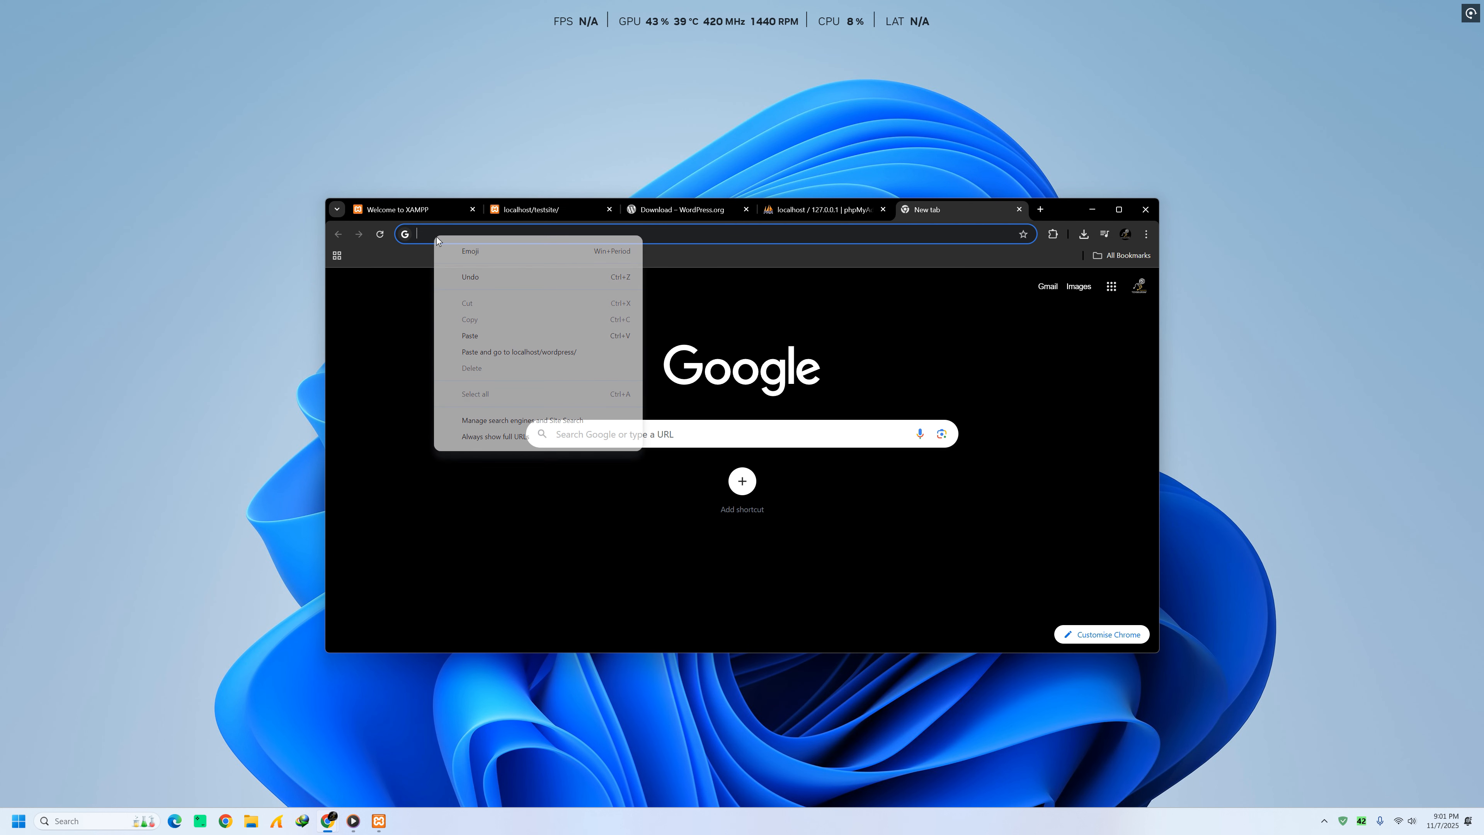
left_click(507, 340)
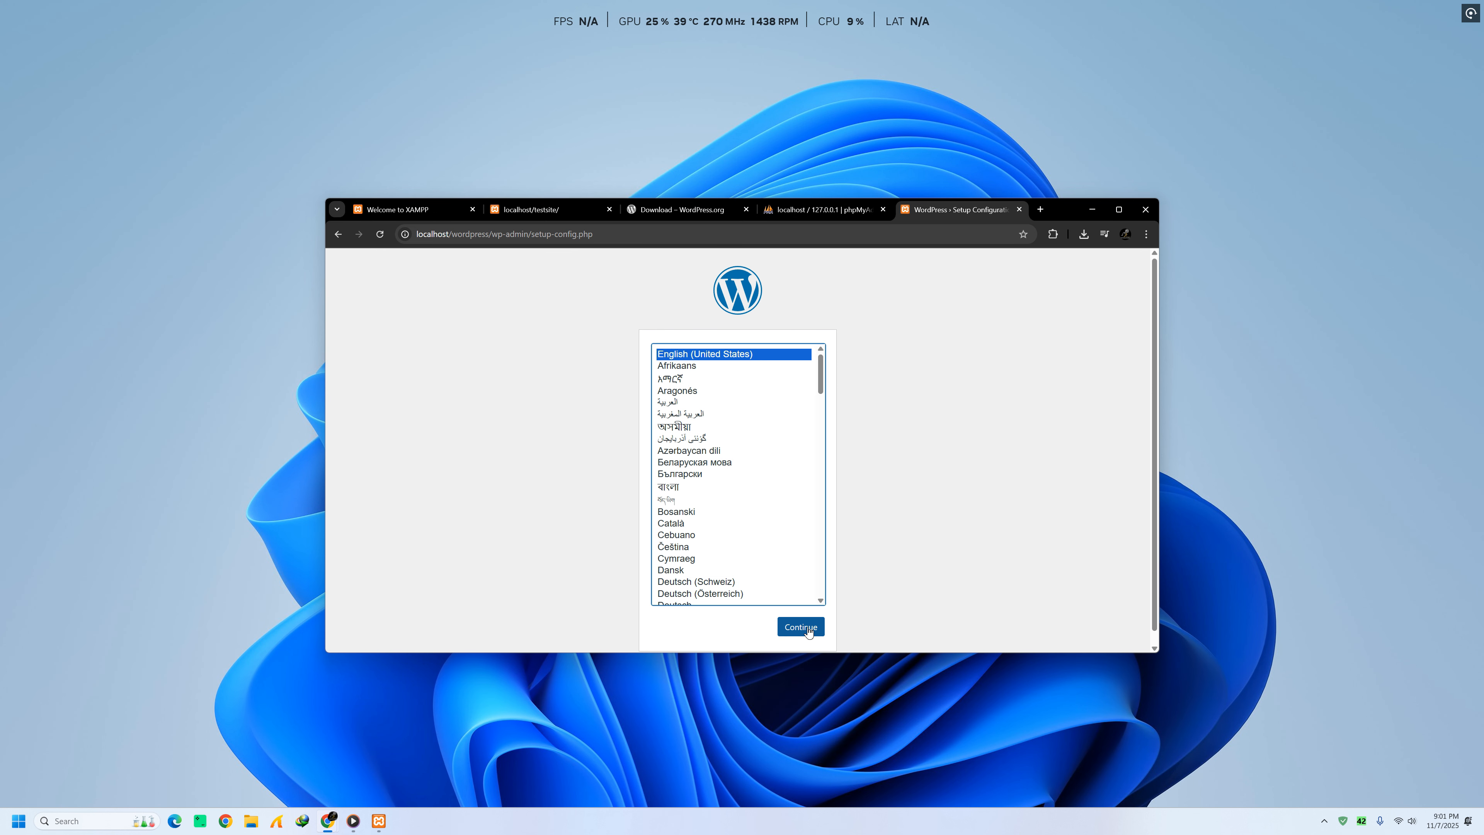
left_click(800, 626)
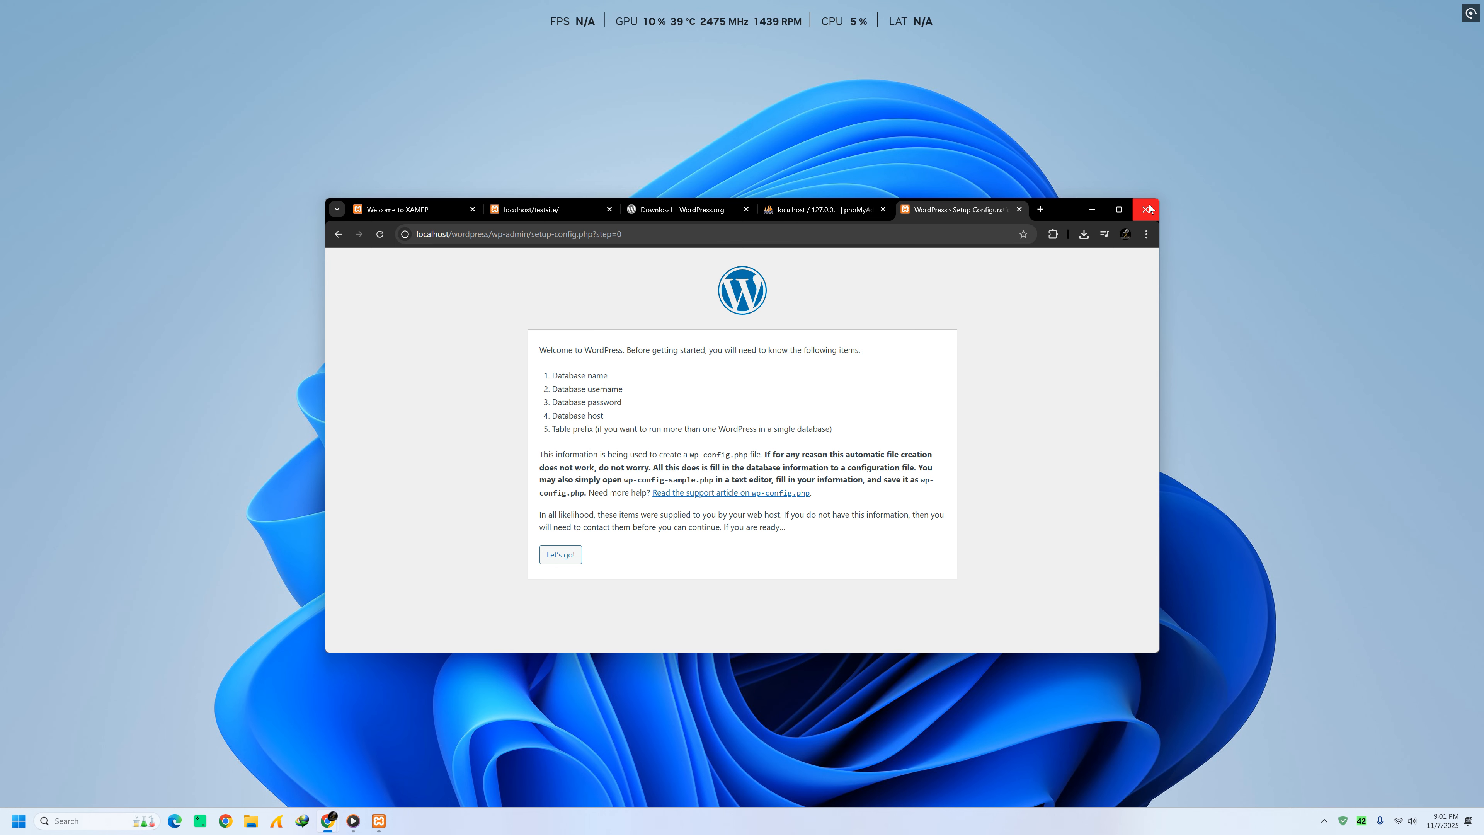
Close Chrome, switch to the XAMPP Control Panel and stop the Apache and MySQL modules.
left_click(1146, 208)
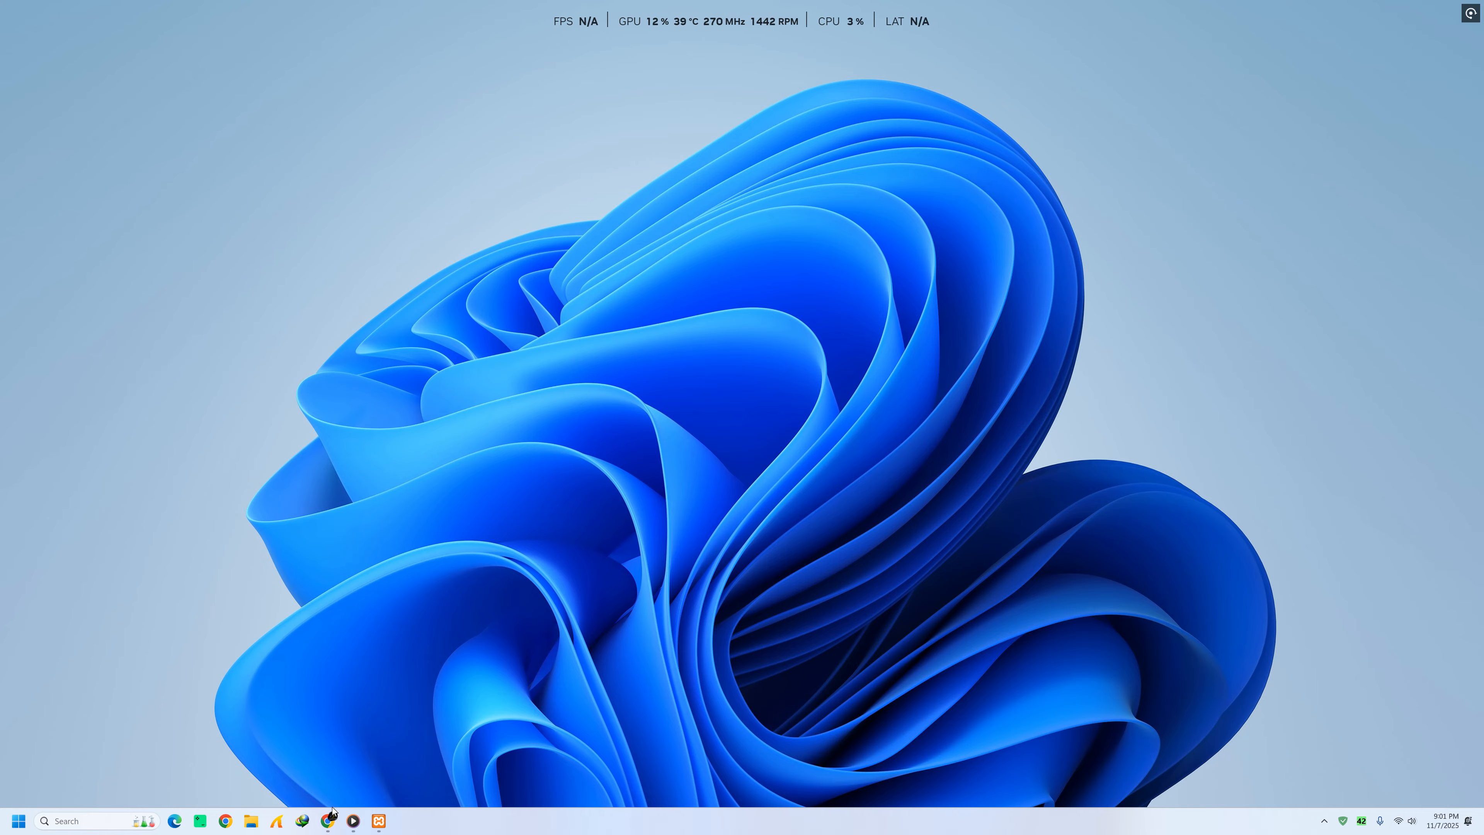
left_click(377, 820)
left_click(718, 382)
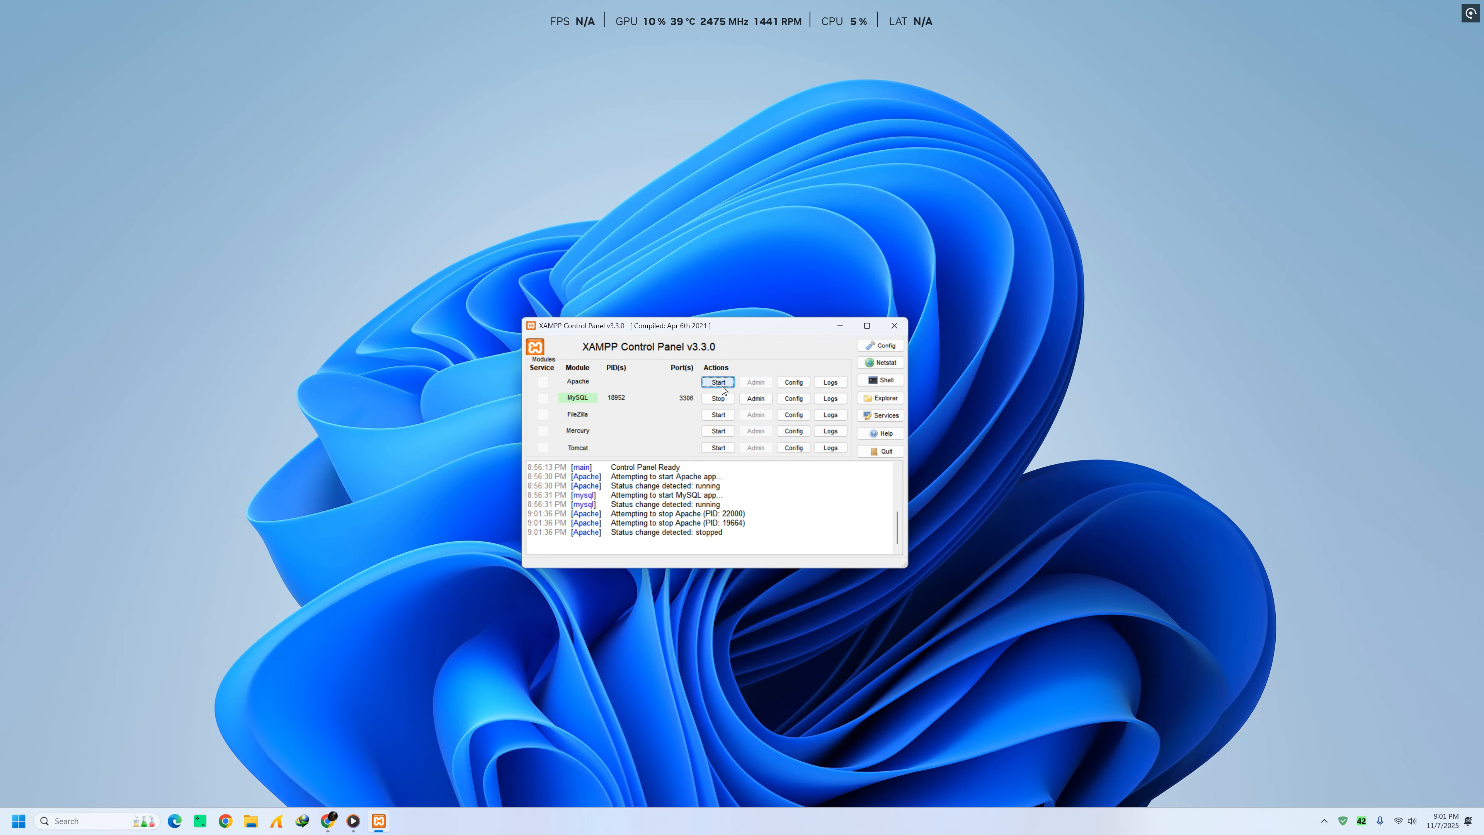
left_click(718, 399)
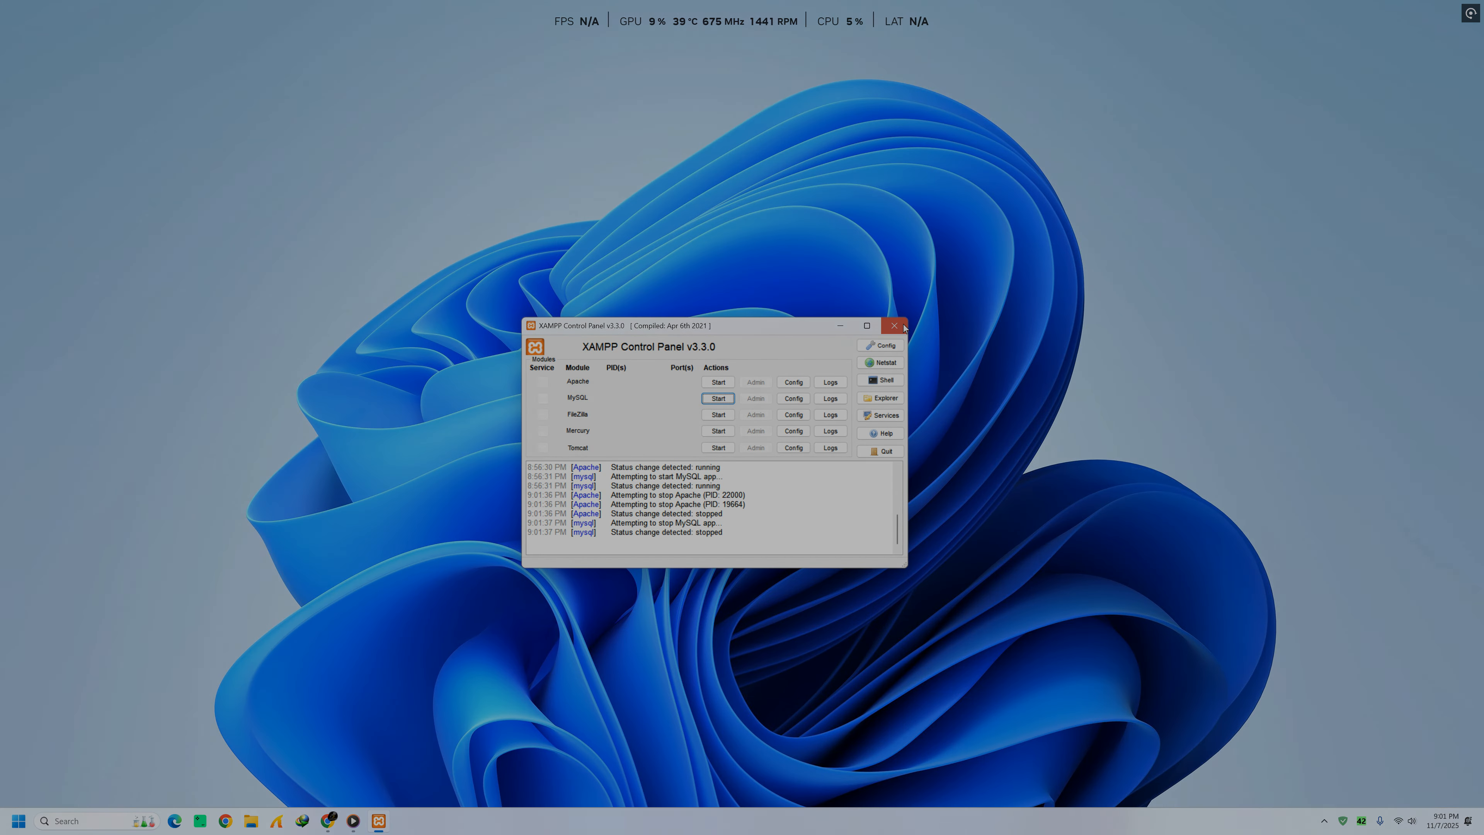